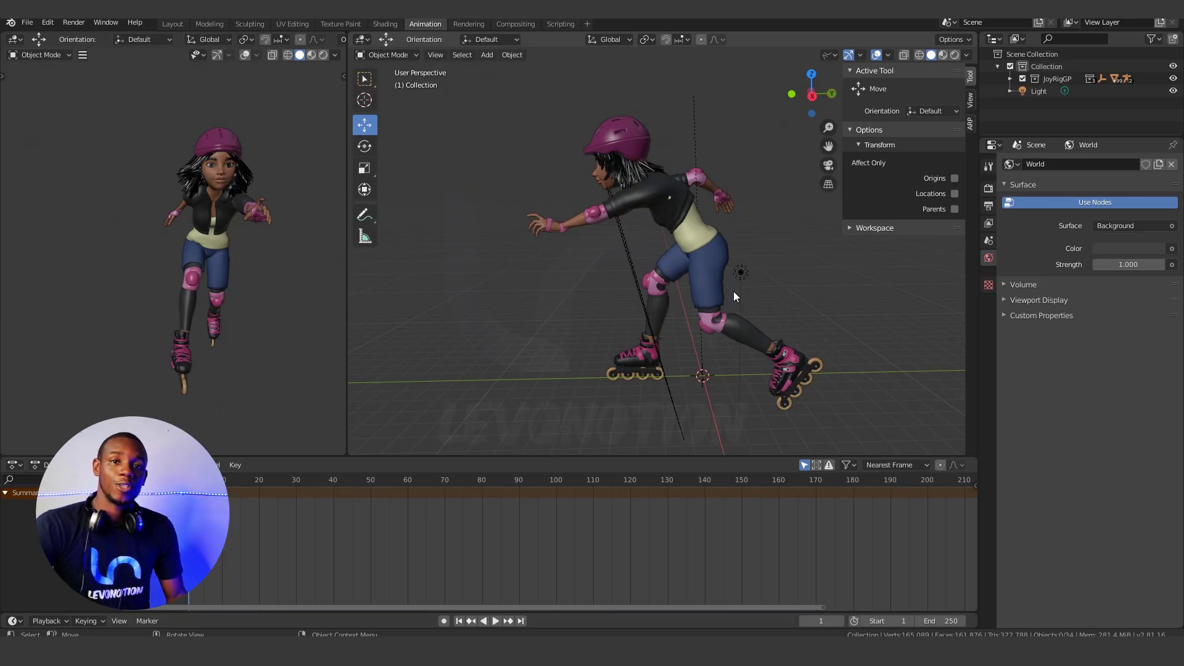
# Add a camera at the world origin and scale it up to 5.743
pyautogui.hotkey('shift', 'a')
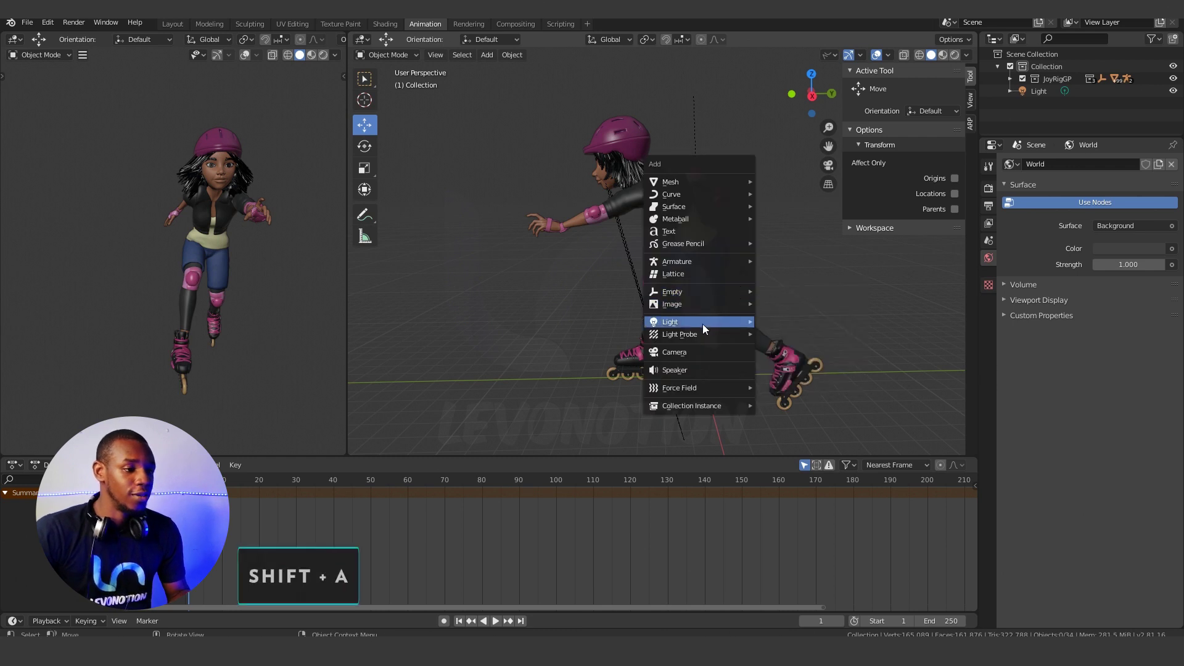
pyautogui.click(690, 351)
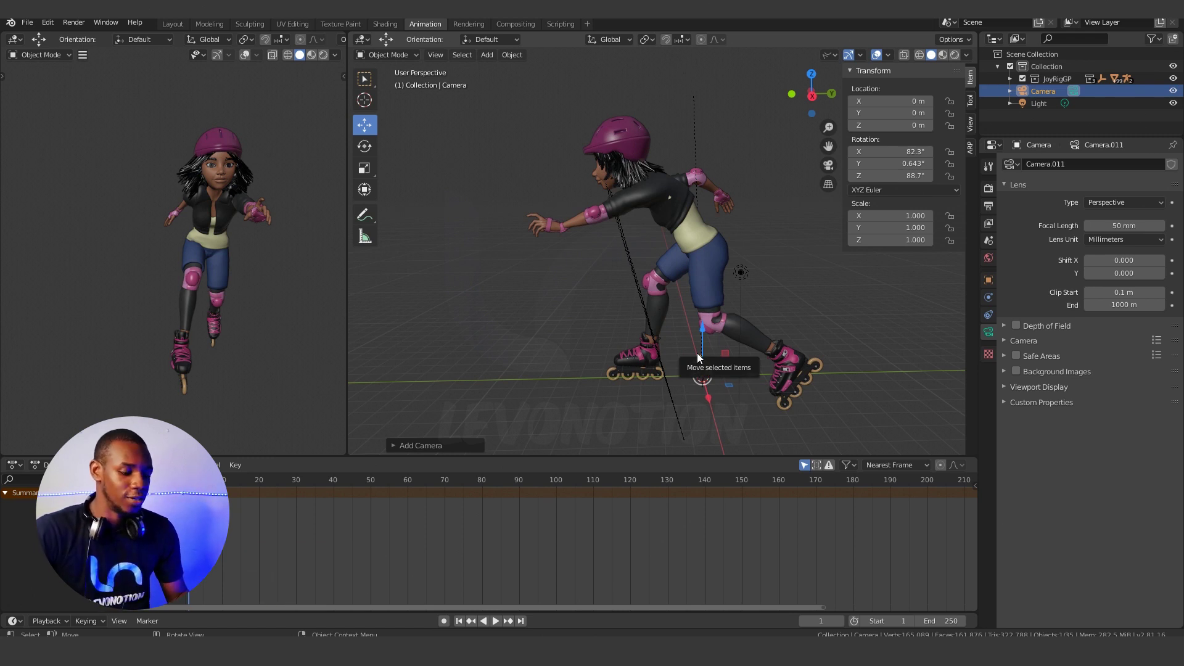
pyautogui.press('s')
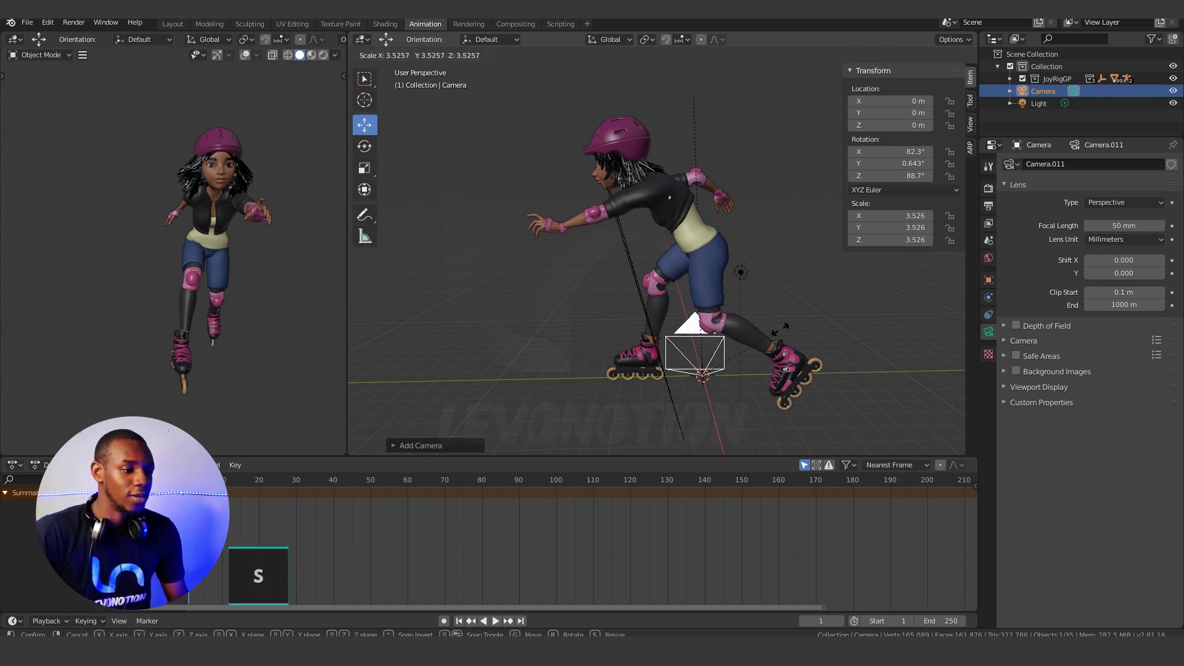
pyautogui.click(831, 306)
pyautogui.moveTo(814, 318)
pyautogui.mouseDown(button='middle')
pyautogui.moveTo(697, 330)
pyautogui.moveTo(601, 303)
pyautogui.mouseUp(button='middle')
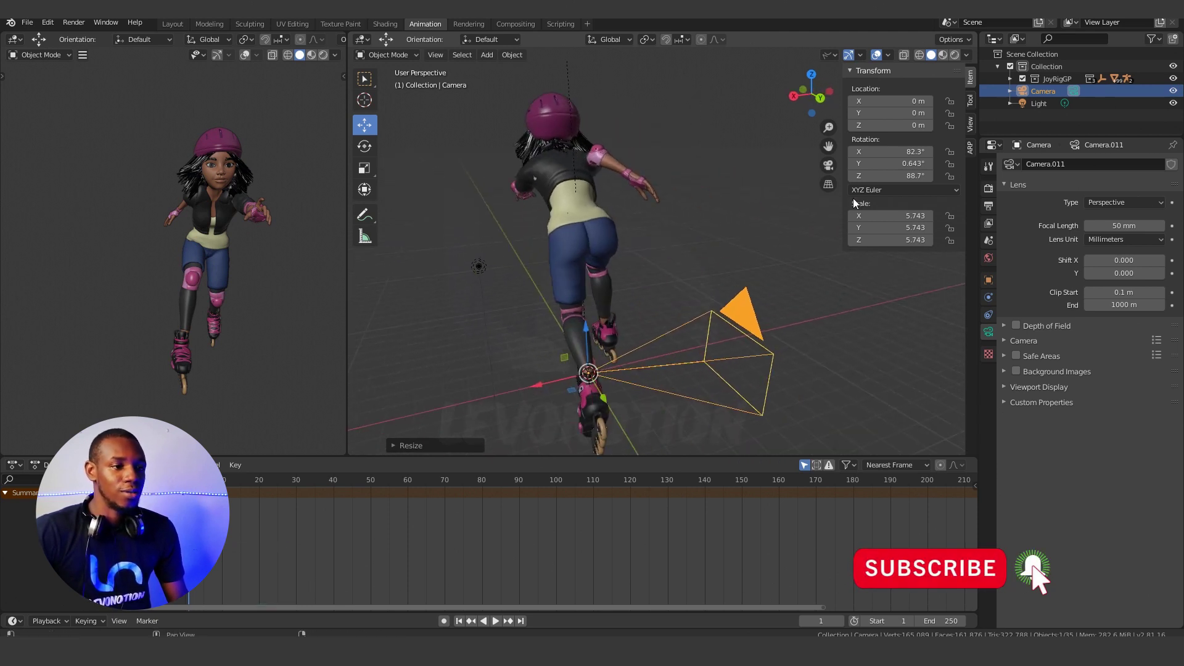
# Set the camera's rotation to 90°, 0°, 0° on X, Y, Z
pyautogui.click(902, 152)
pyautogui.write('90')
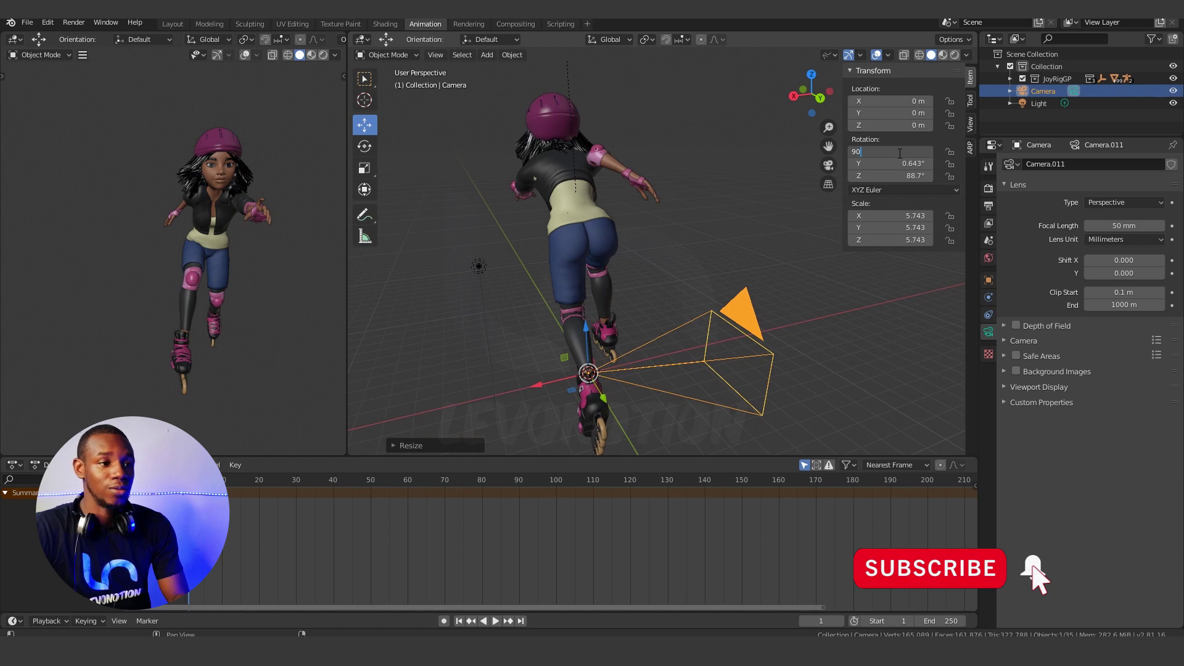
pyautogui.click(904, 164)
pyautogui.write('0')
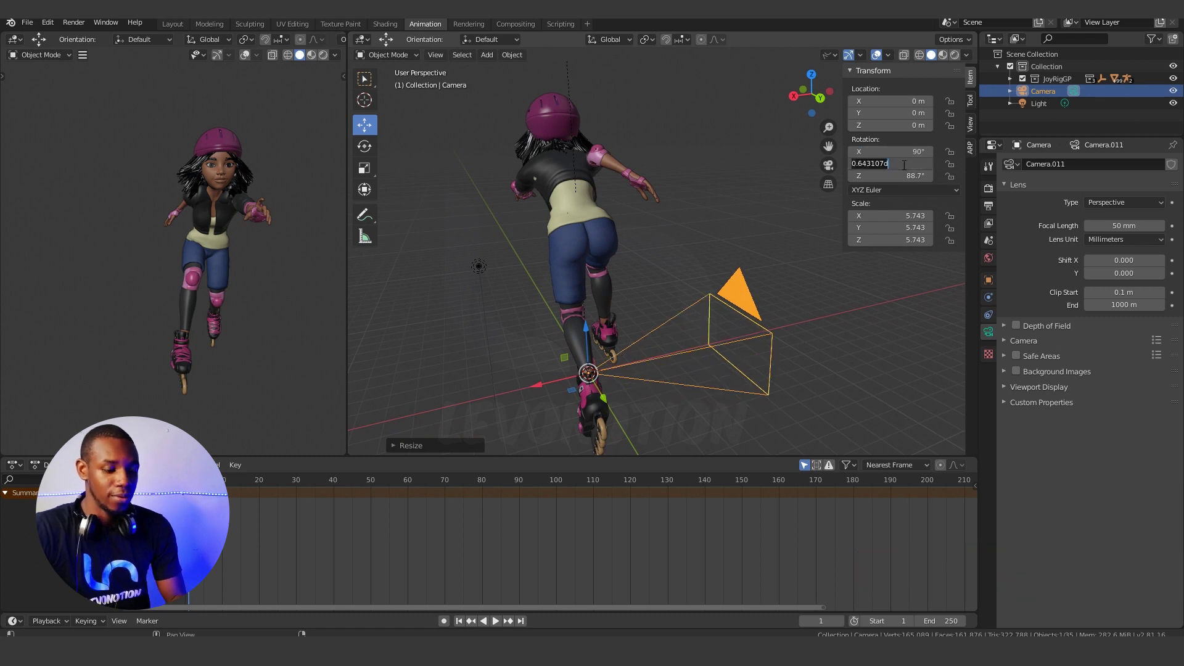
pyautogui.click(905, 175)
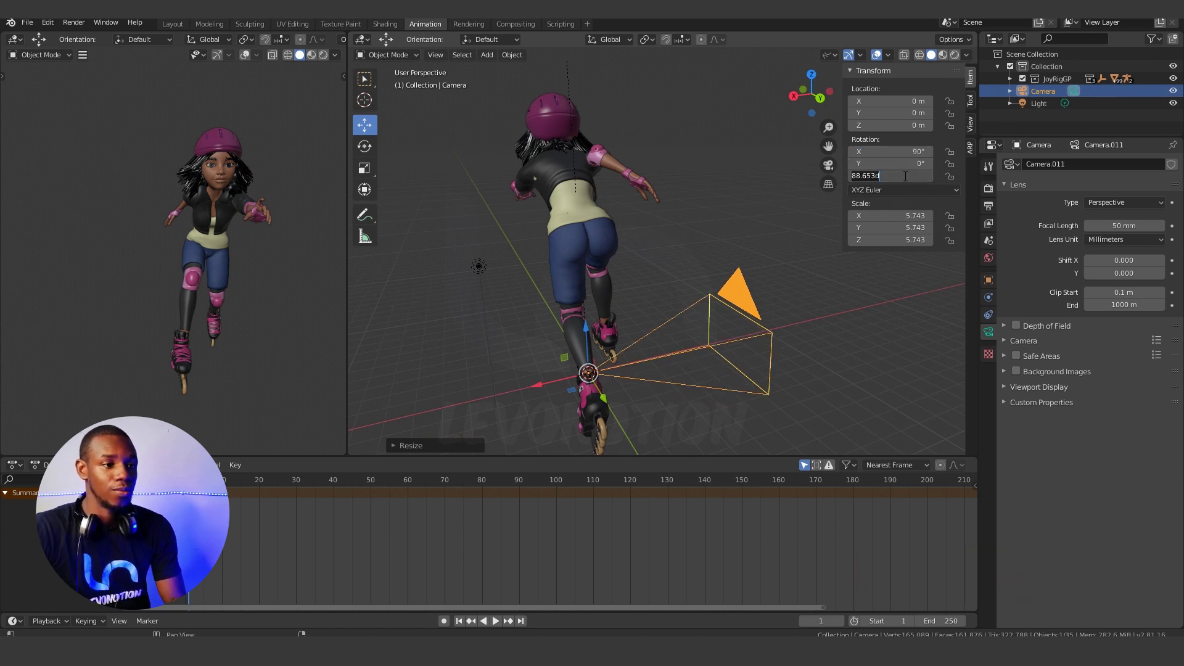
pyautogui.press('Return')
pyautogui.moveTo(732, 269)
pyautogui.mouseDown(button='middle')
pyautogui.moveTo(548, 354)
pyautogui.moveTo(729, 339)
pyautogui.moveTo(737, 353)
pyautogui.mouseUp(button='middle')
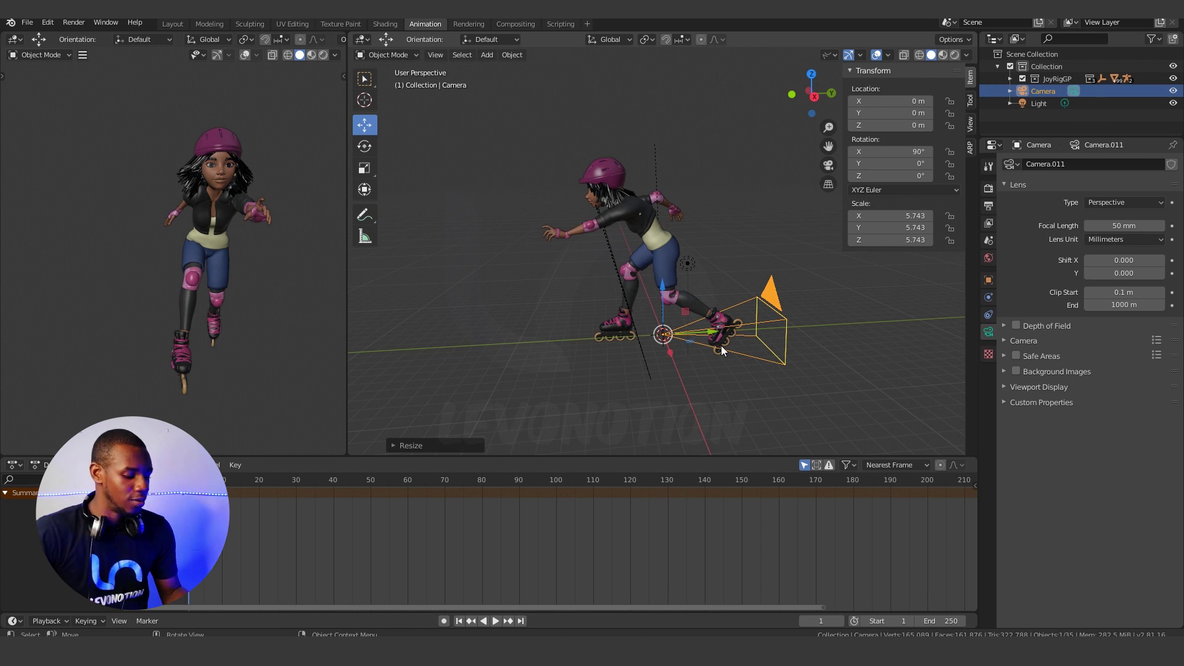
# Add a cube empty at the origin and rename it 'Cam Control'
pyautogui.click(549, 311)
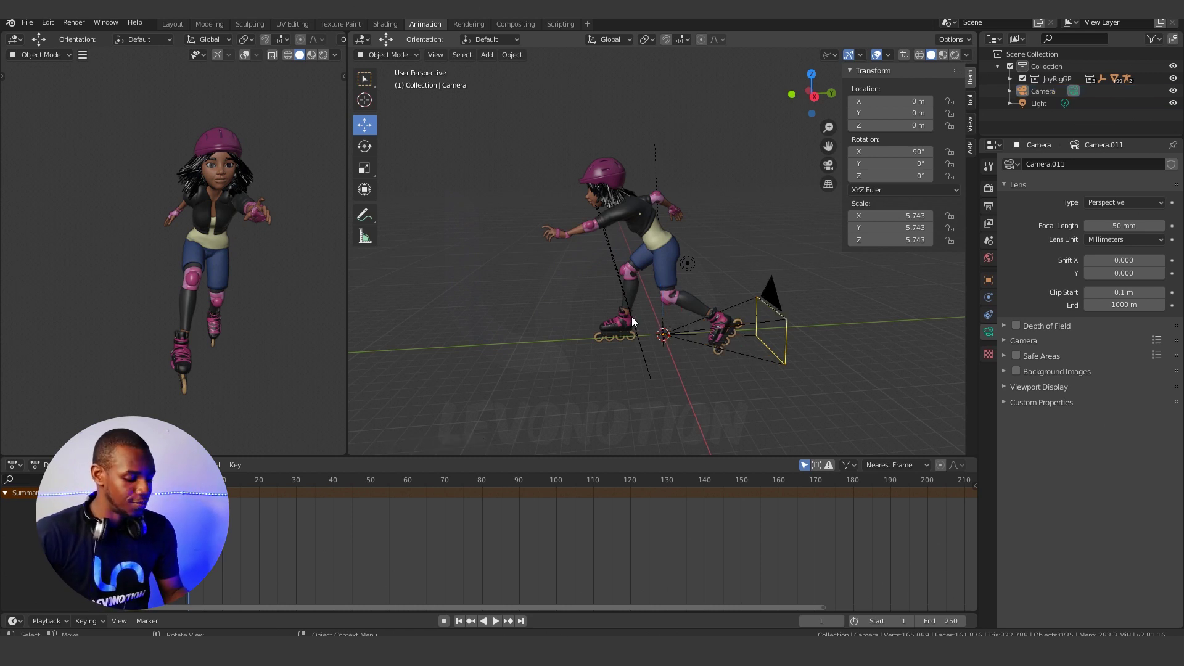
pyautogui.hotkey('shift', 'a')
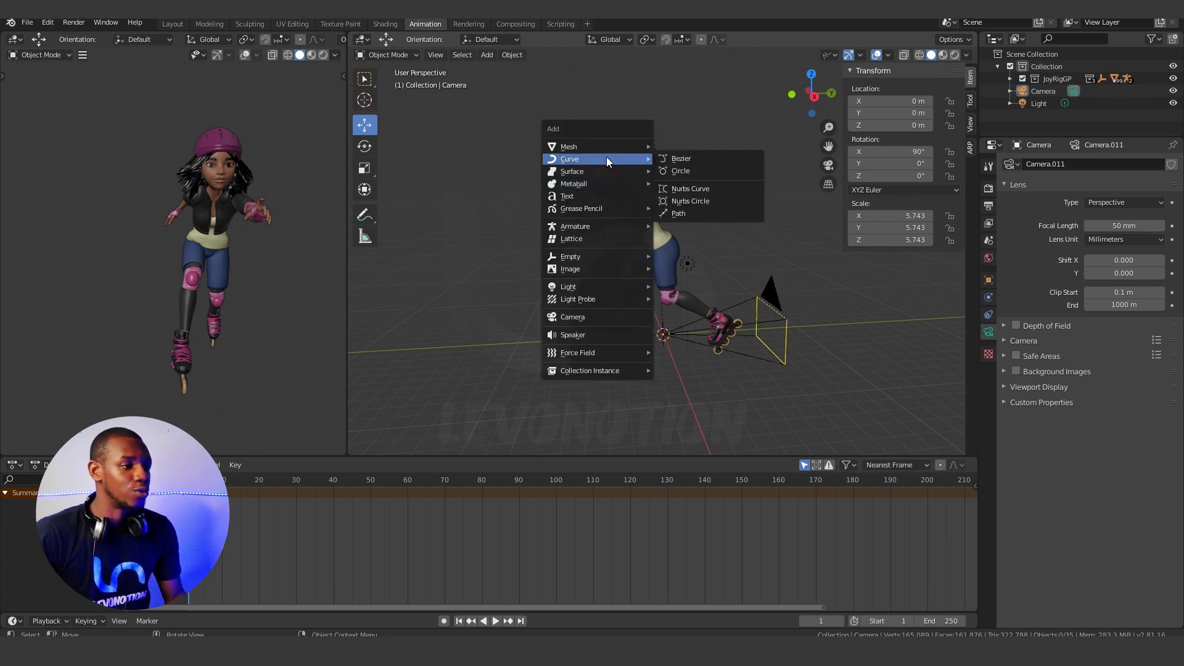
pyautogui.moveTo(571, 257)
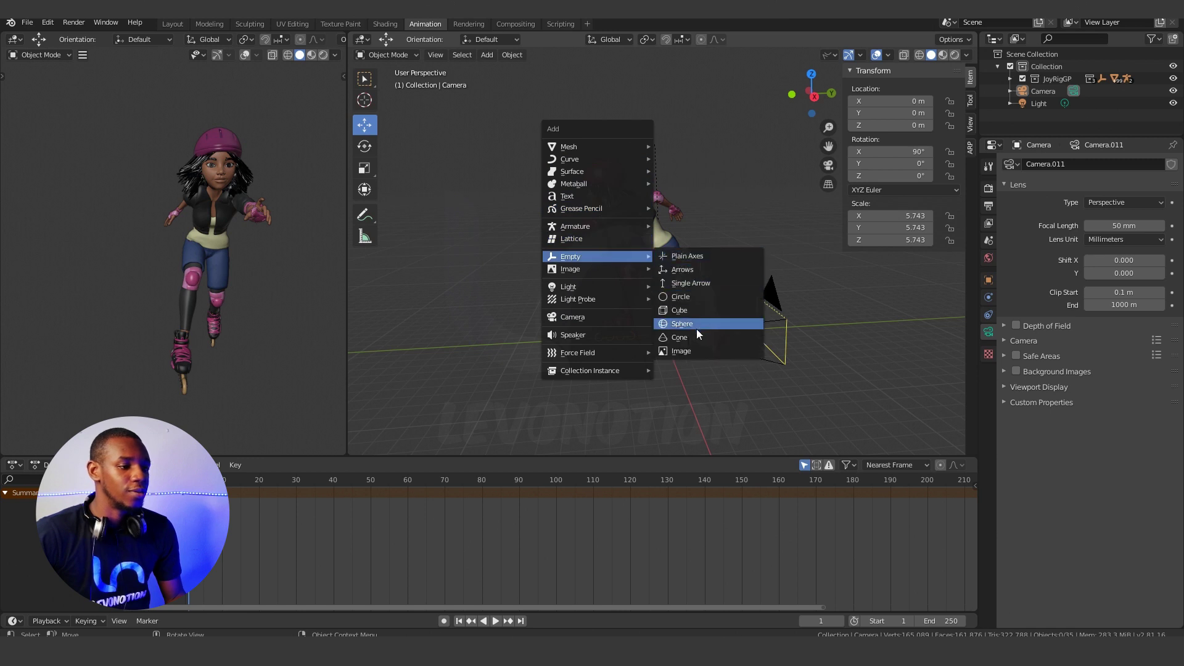
pyautogui.click(690, 308)
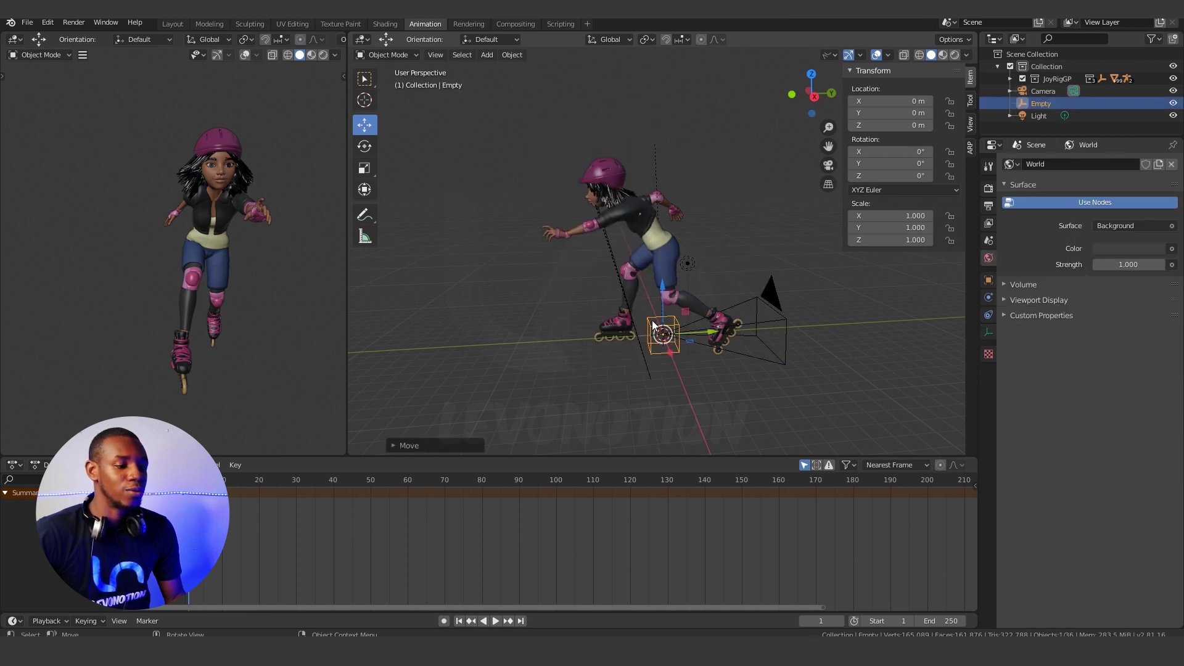
pyautogui.doubleClick(1042, 103)
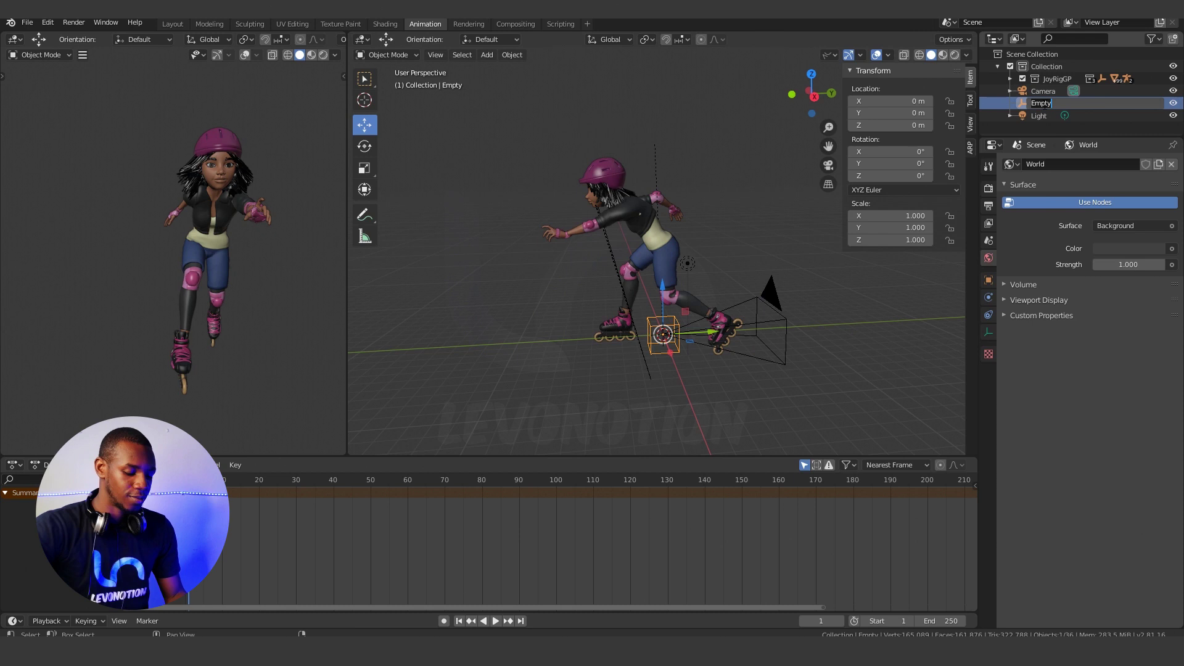
pyautogui.write('Cam Control')
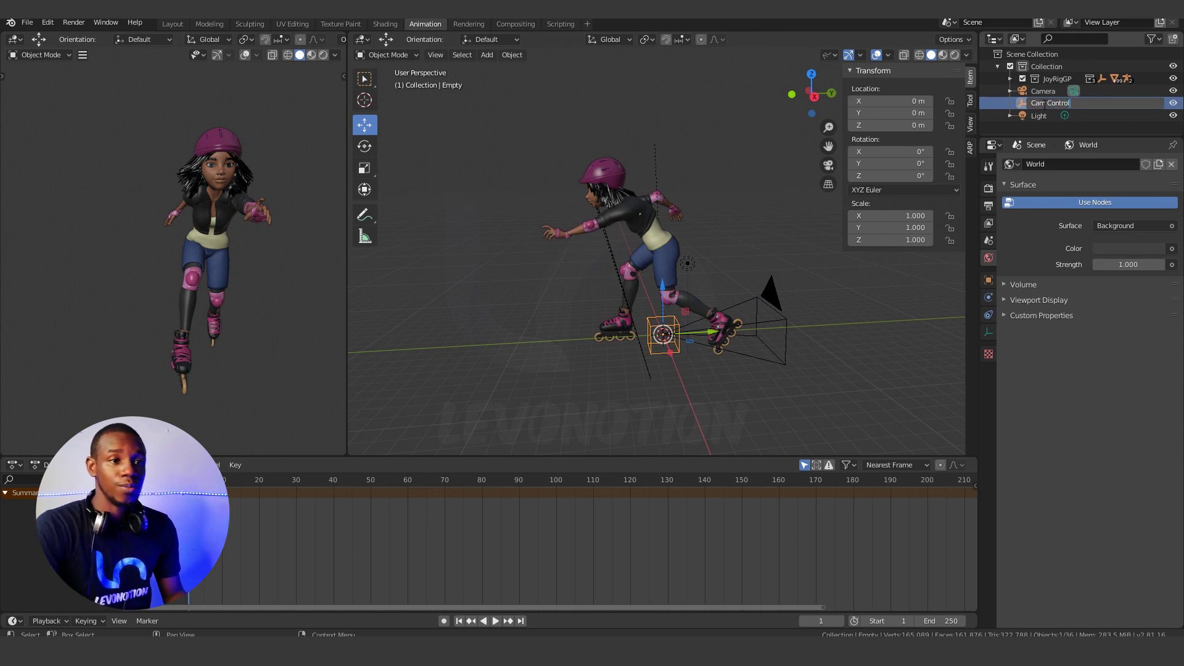
pyautogui.press('Return')
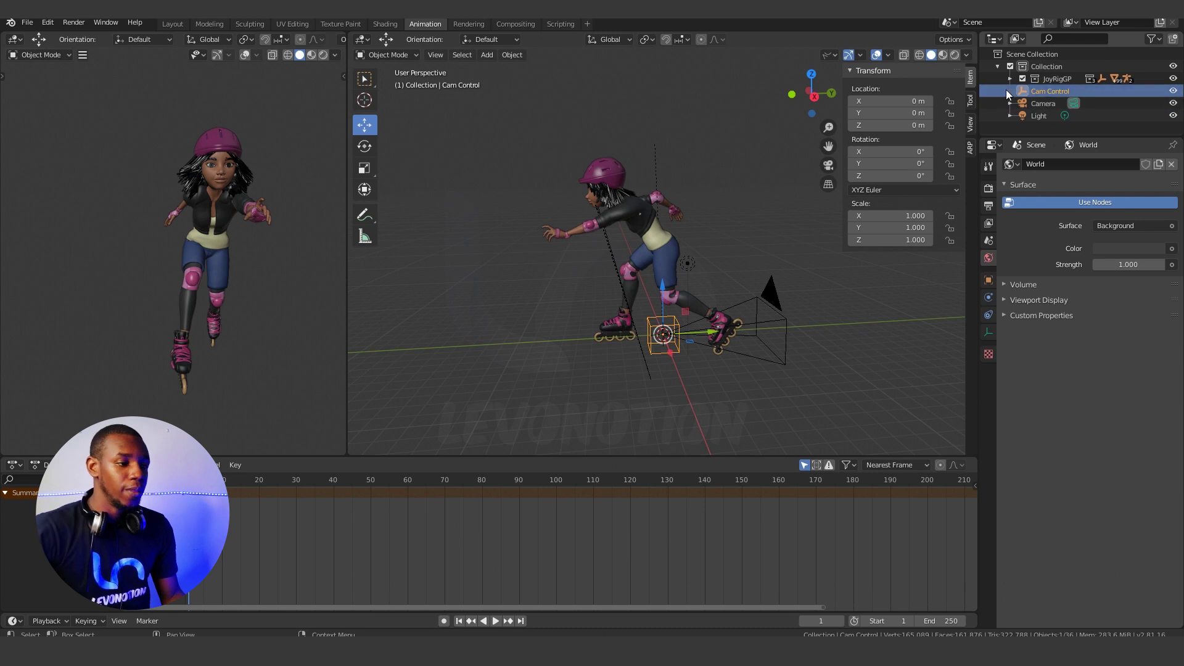
# Parent the camera to Cam Control using Object (Keep Transform)
pyautogui.moveTo(776, 354); pyautogui.dragTo(754, 355, button='middle')
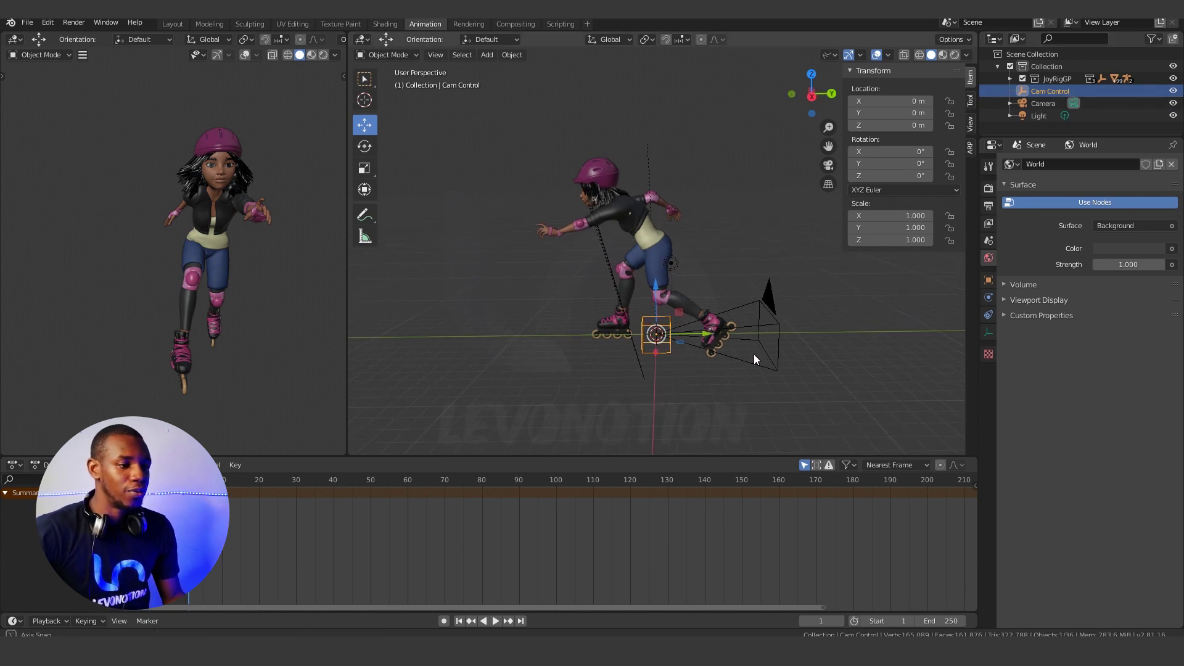
pyautogui.click(764, 299)
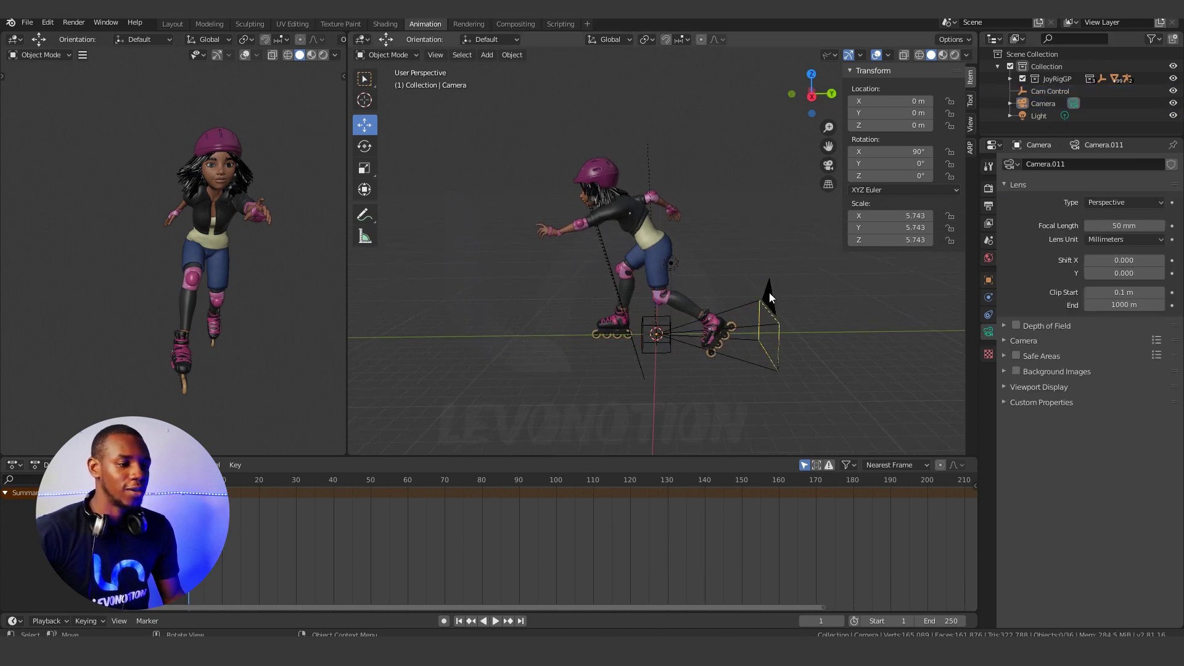
pyautogui.keyDown('shift'); pyautogui.click(643, 318); pyautogui.keyUp('shift')
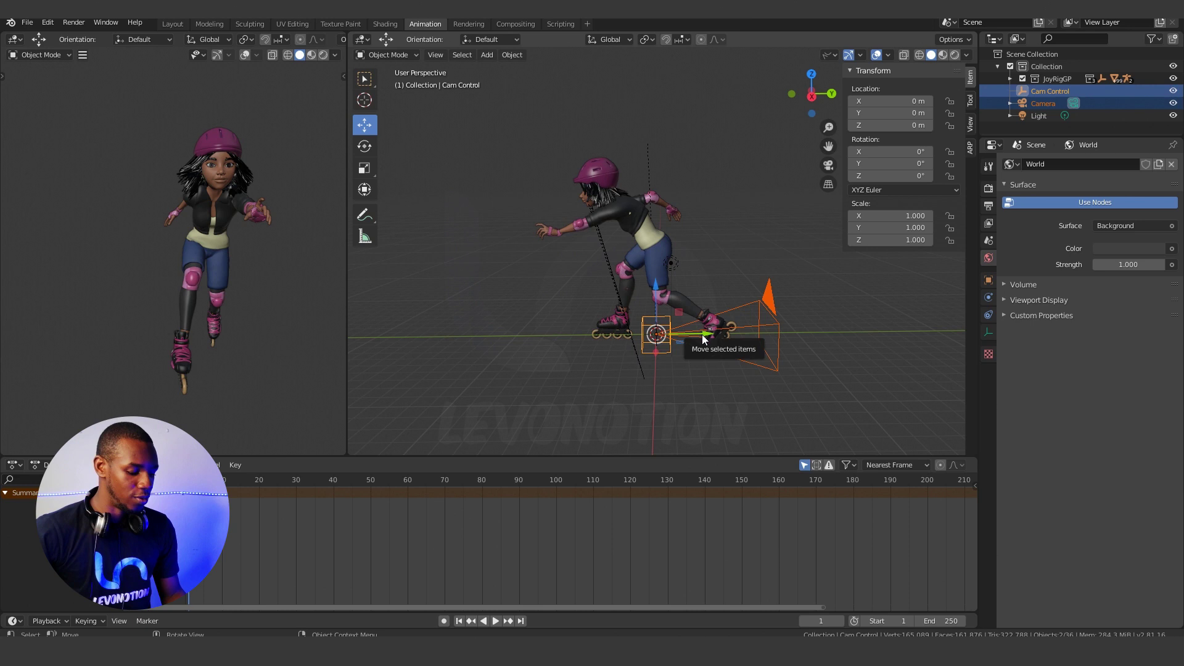
pyautogui.hotkey('ctrl', 'p')
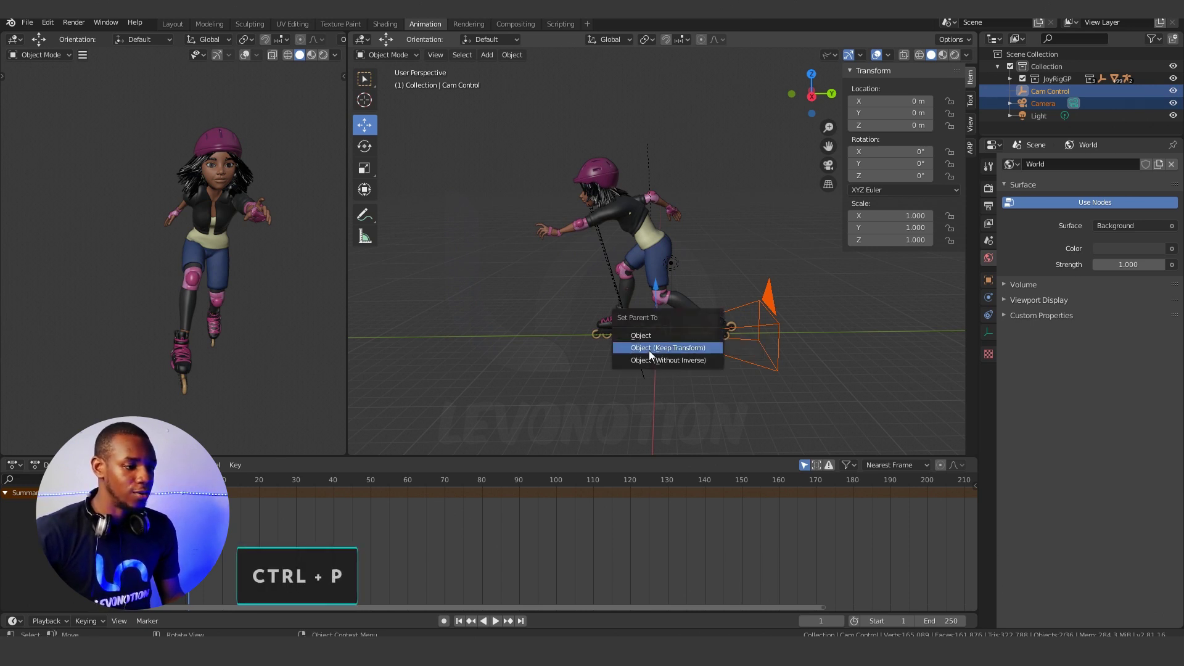
pyautogui.click(687, 349)
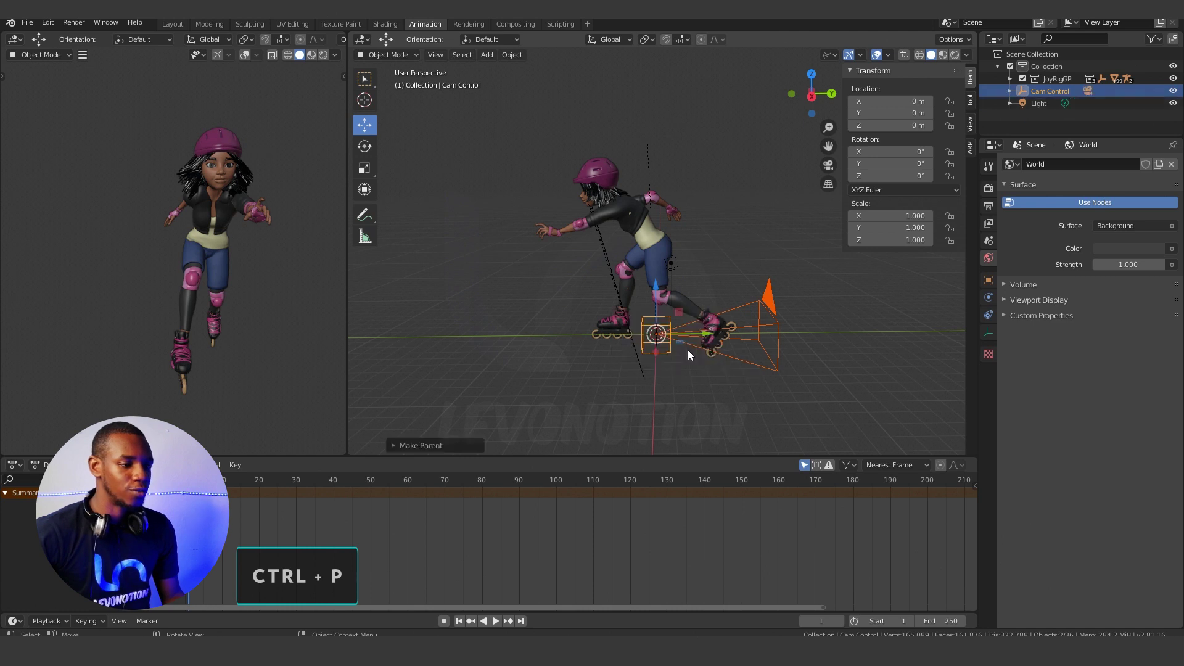
# Test-move Cam Control to confirm the camera follows, then cancel the move
pyautogui.click(722, 255)
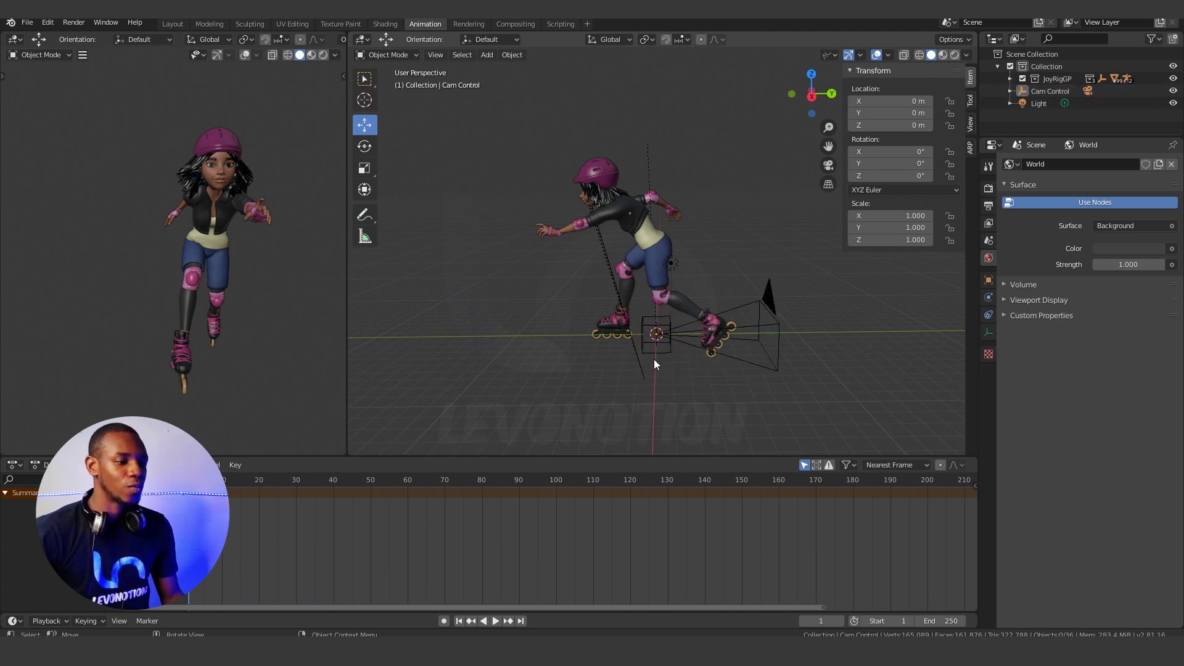
pyautogui.click(648, 329)
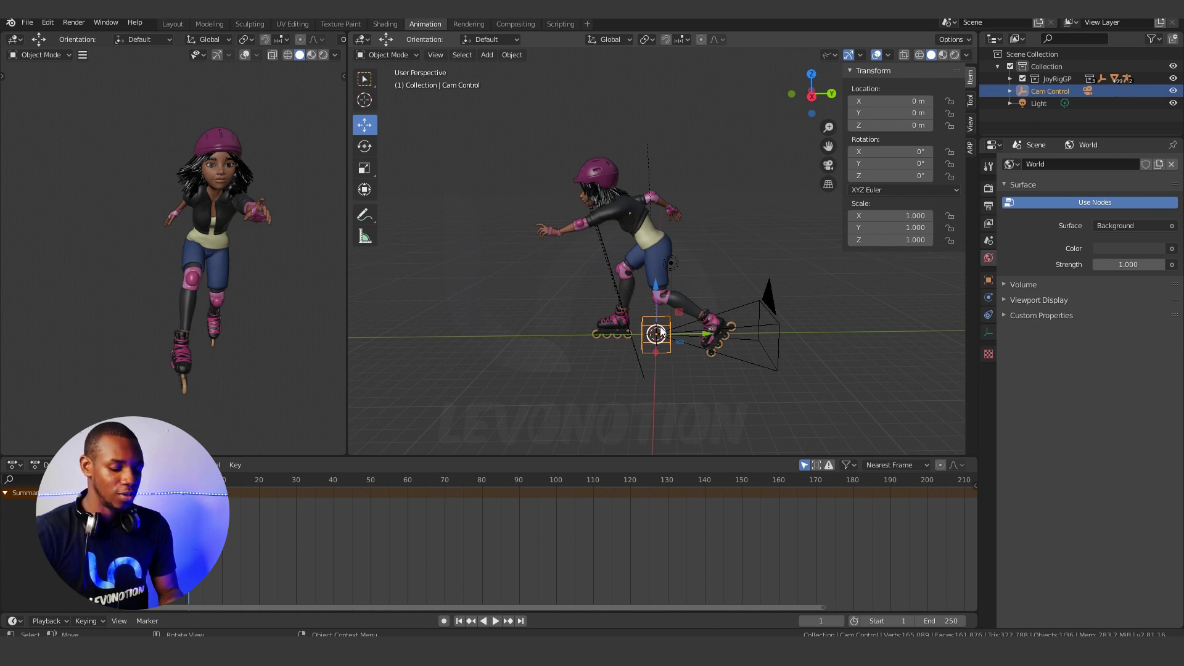
pyautogui.press('g')
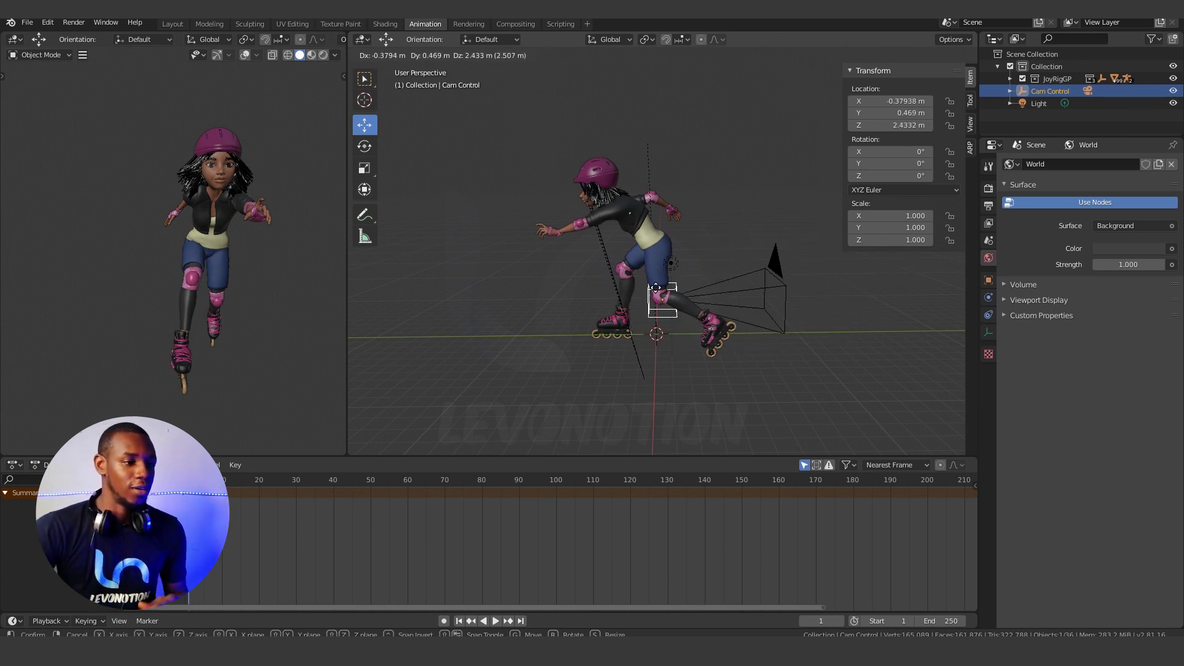
pyautogui.rightClick(670, 276)
pyautogui.scroll(-2, 768, 268)
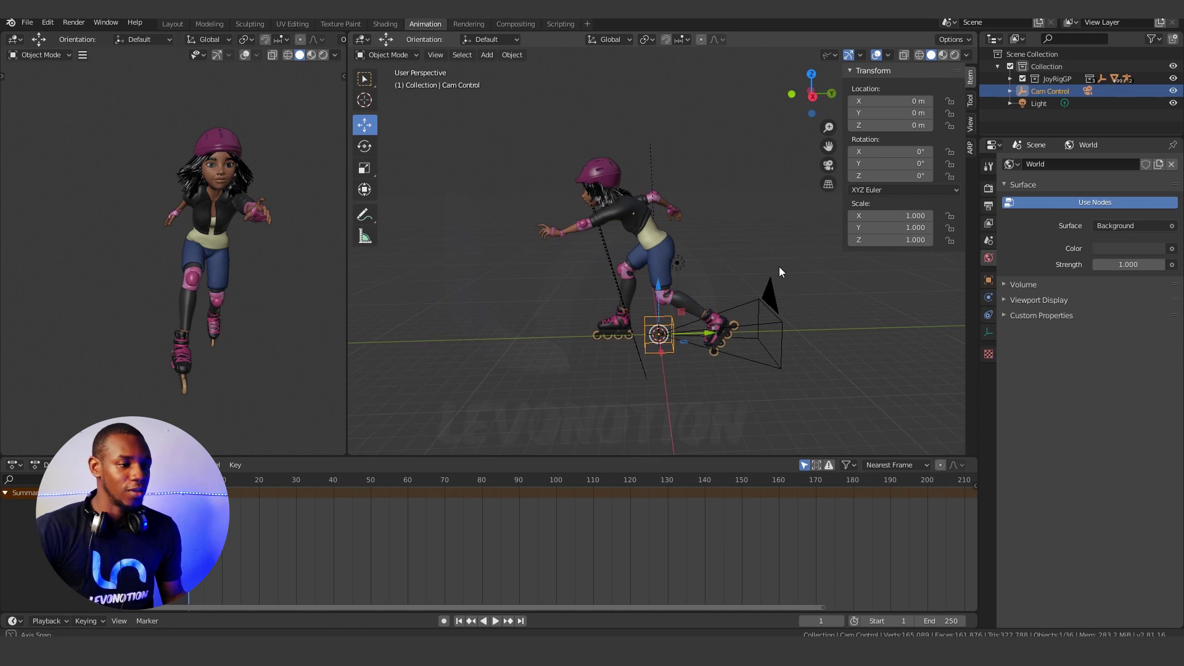
# Add a Bezier circle at the origin and scale it to about 21 around the skater
pyautogui.click(740, 263)
pyautogui.scroll(-1, 726, 270)
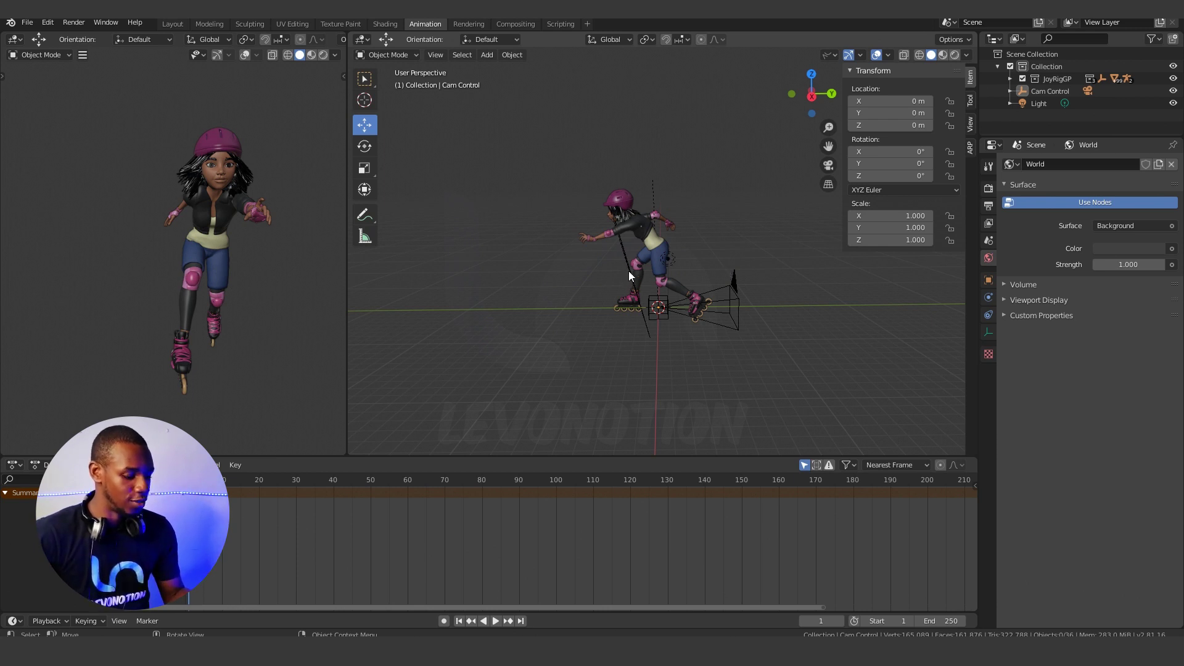
pyautogui.hotkey('shift', 'a')
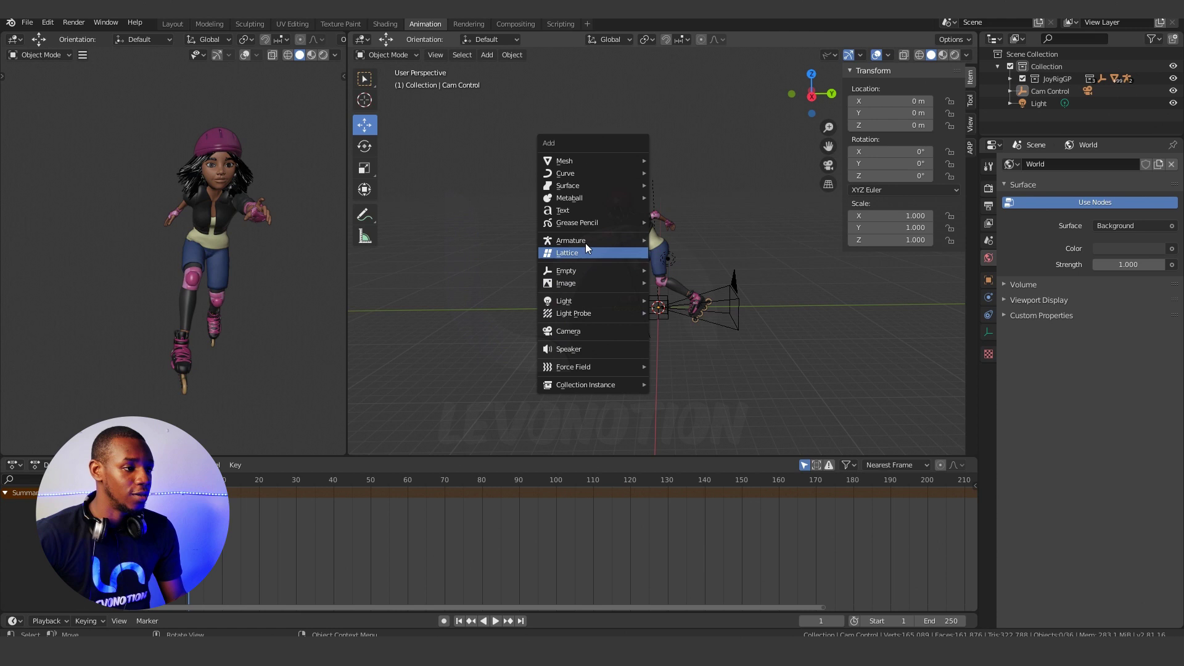
pyautogui.click(685, 184)
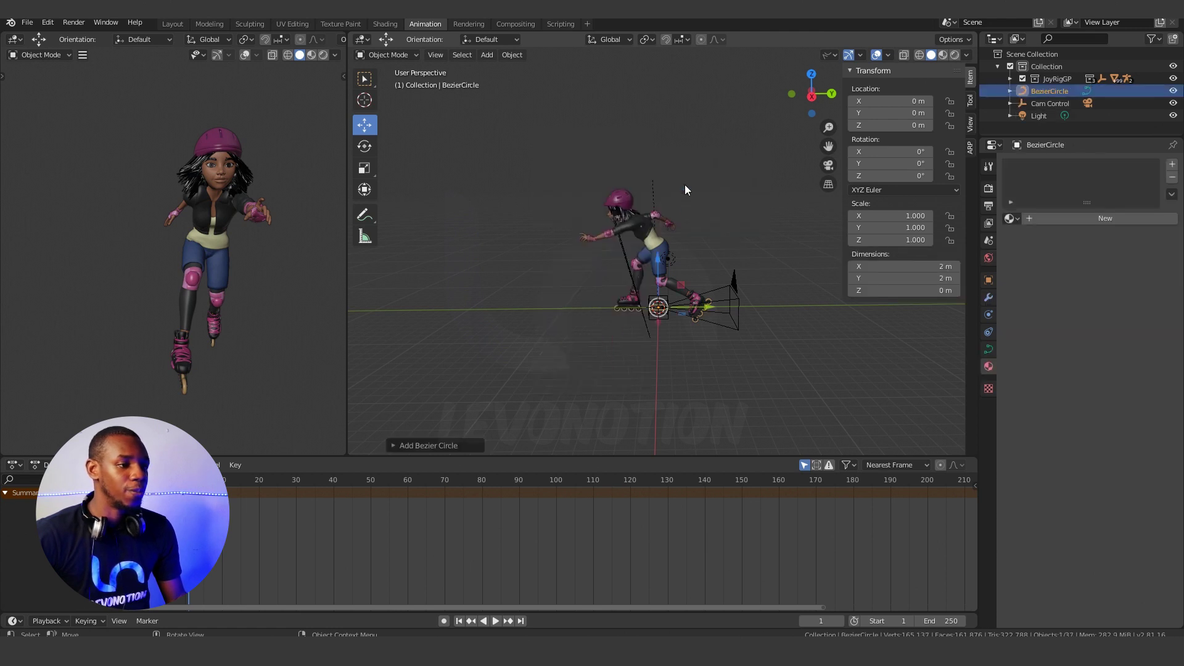
pyautogui.press('s')
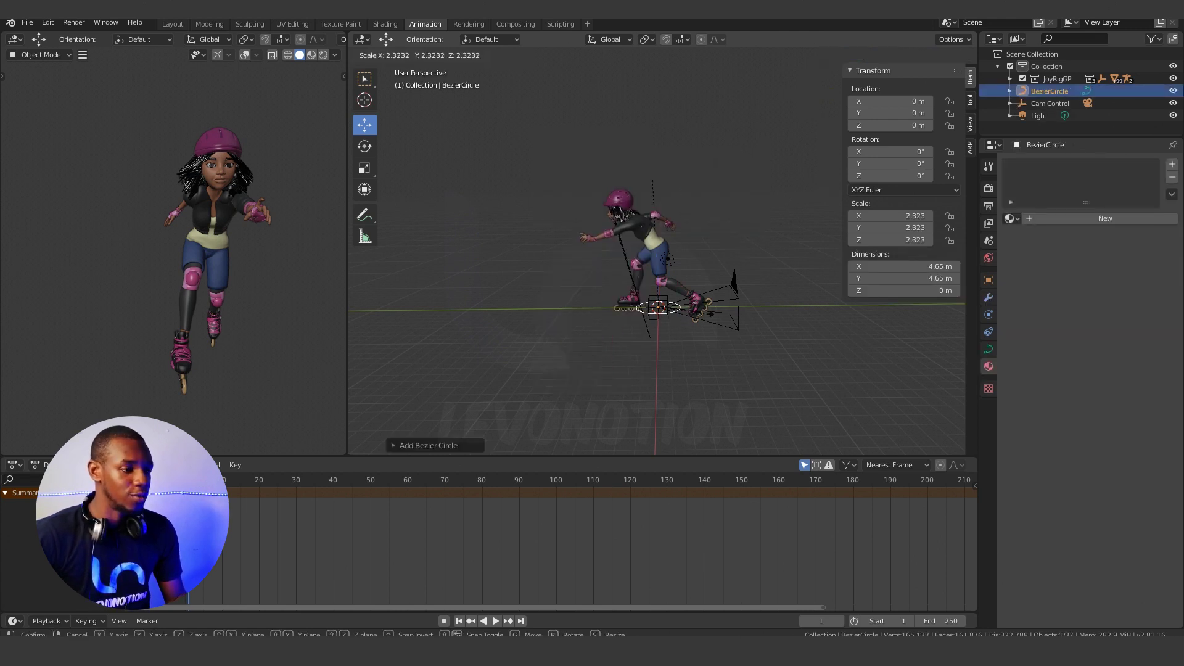
pyautogui.click(425, 341)
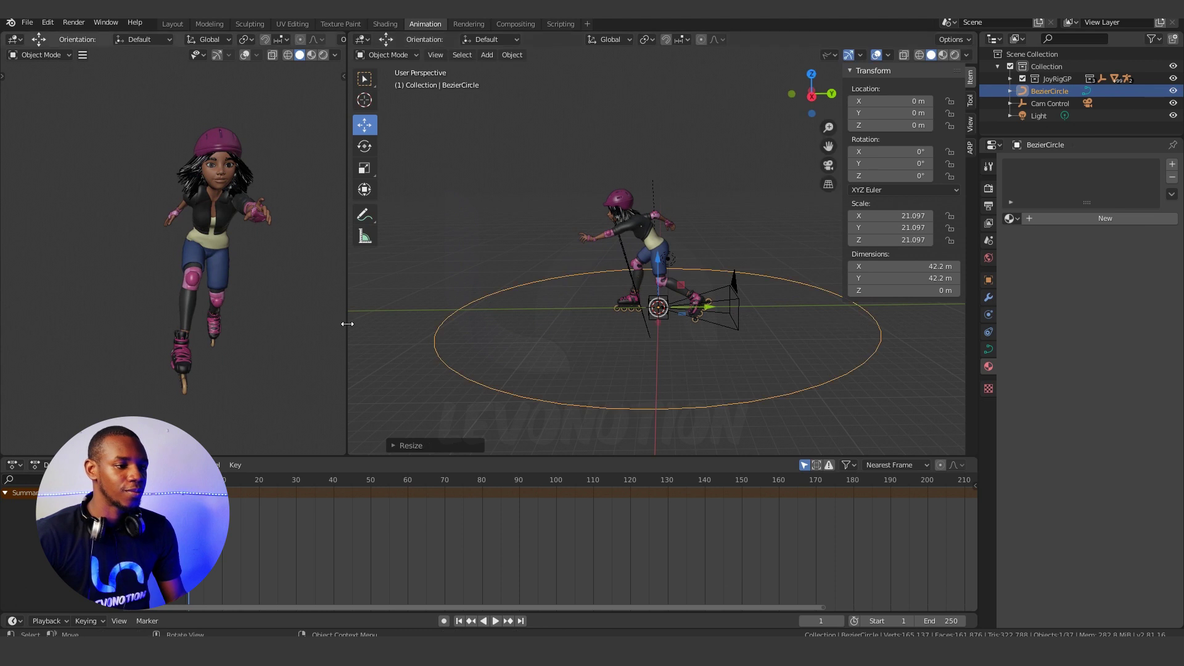
pyautogui.scroll(-1, 573, 377)
pyautogui.scroll(-2, 569, 390)
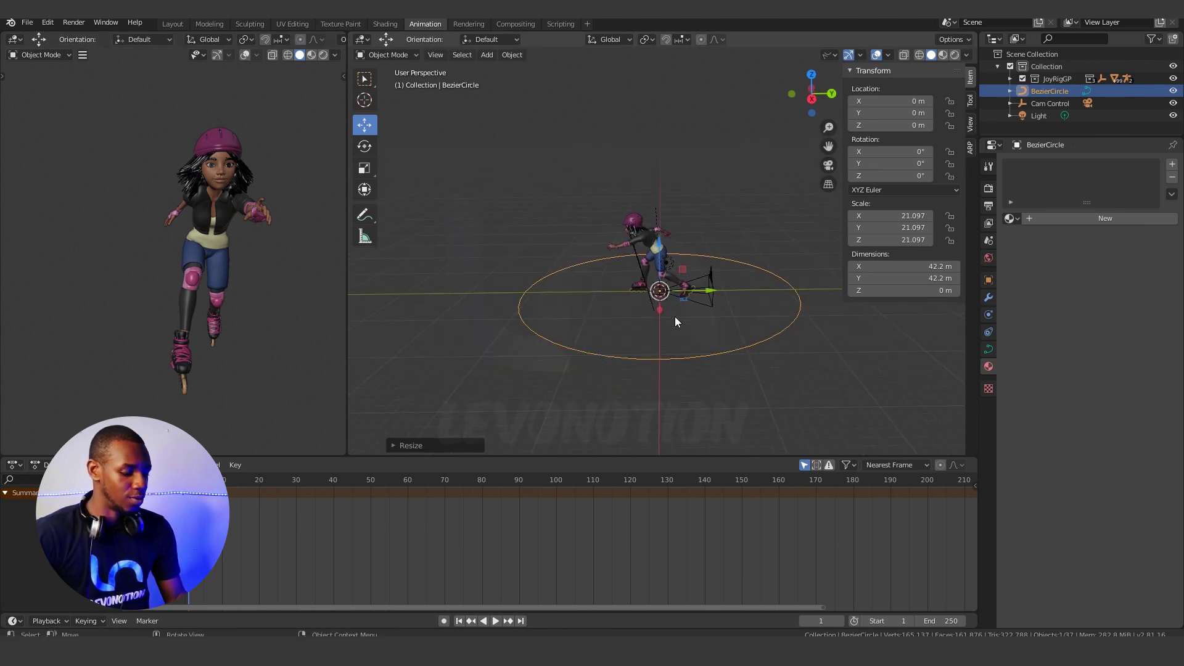
pyautogui.hotkey('ctrl', 'Tab')
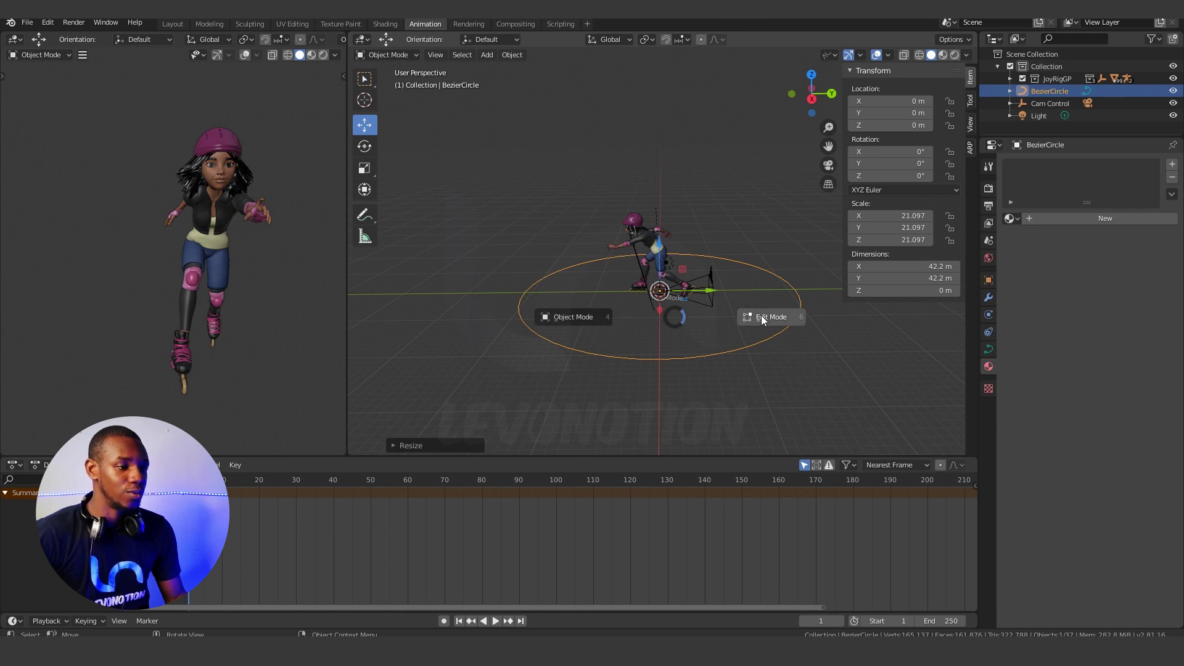
# In Edit Mode, snap the 3D cursor to the circle's front control point
pyautogui.click(762, 315)
pyautogui.click(692, 328)
pyautogui.click(659, 359)
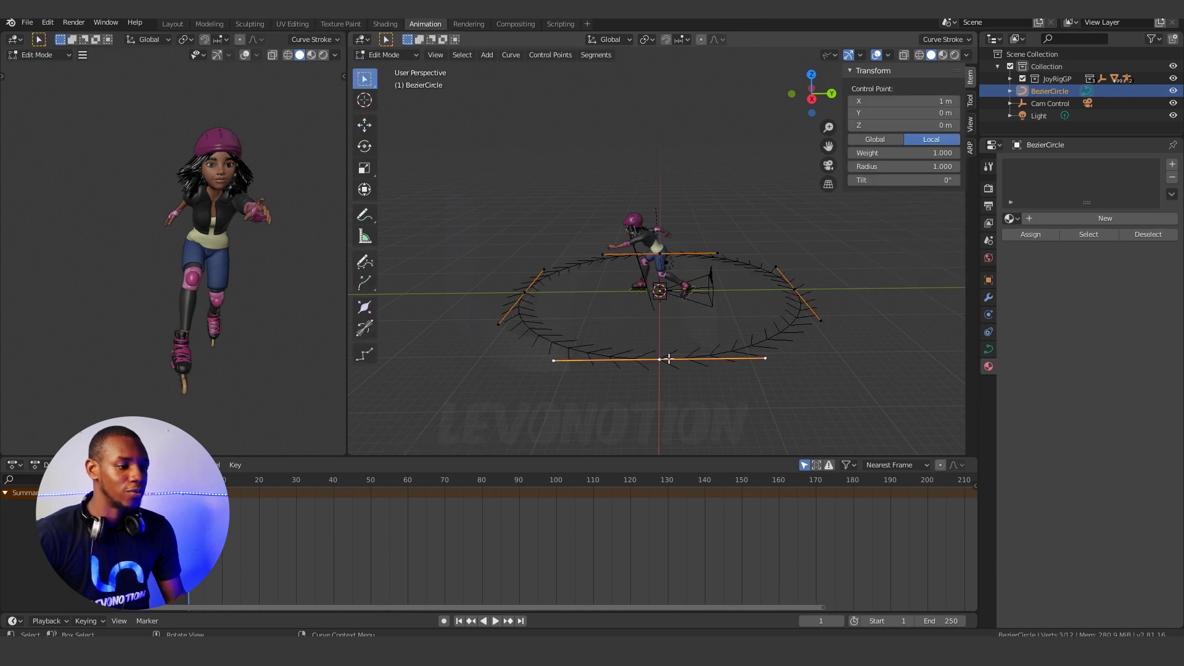
pyautogui.hotkey('shift', 's')
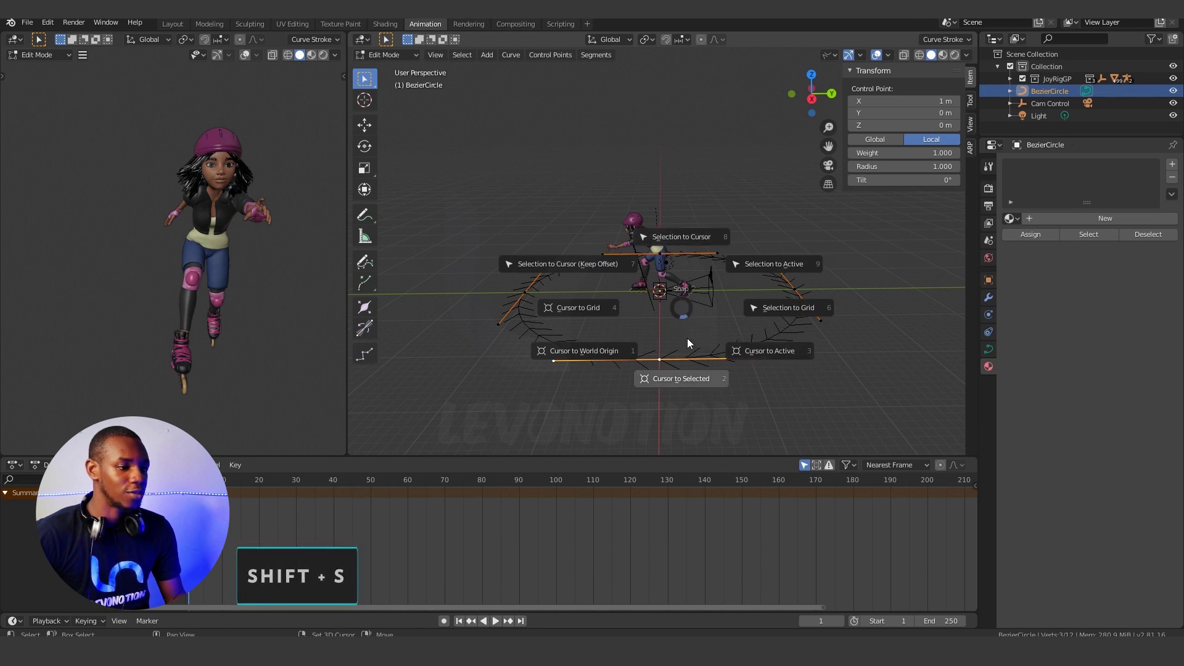
pyautogui.click(682, 379)
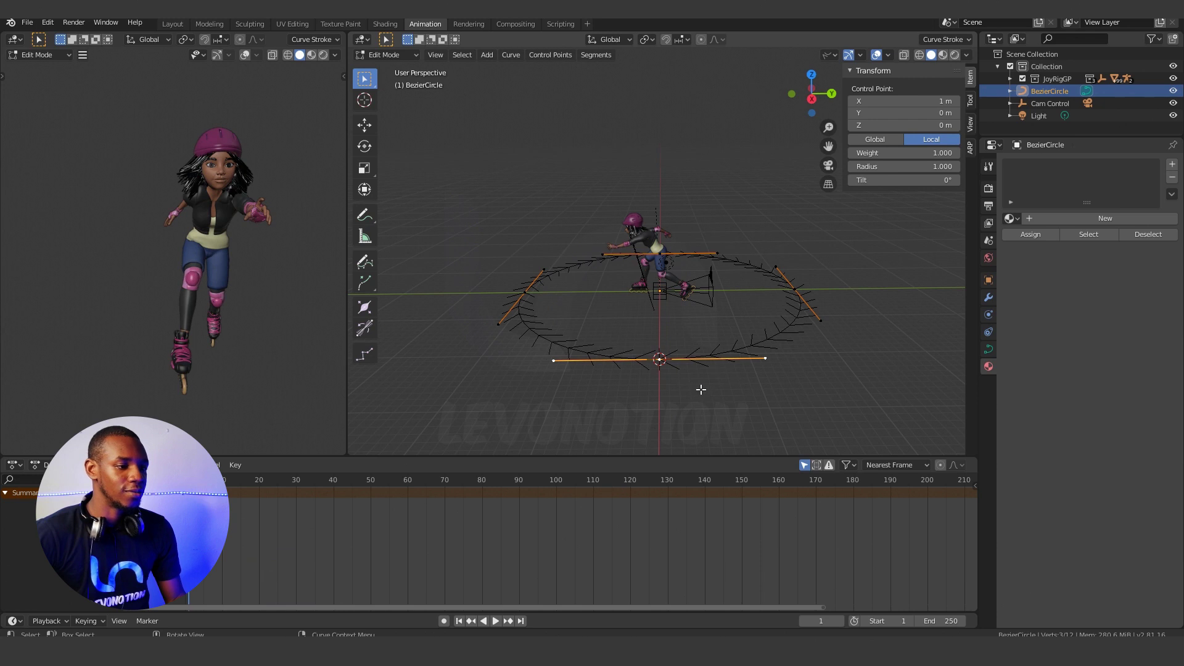
pyautogui.click(700, 389)
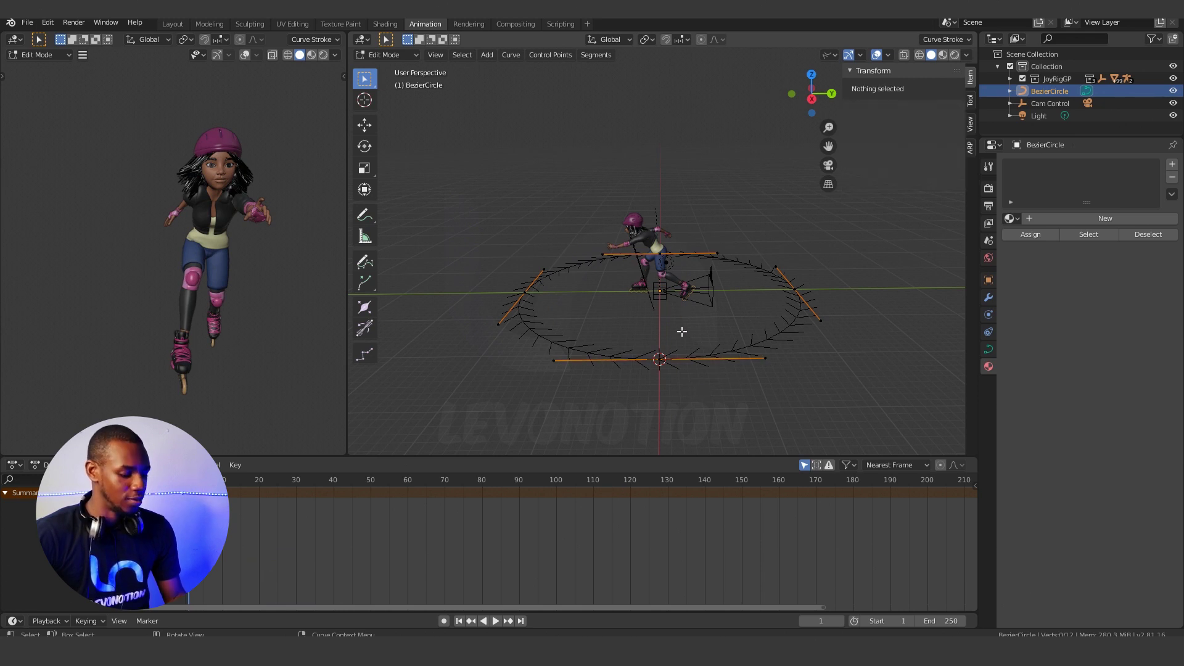
pyautogui.hotkey('ctrl', 'Tab')
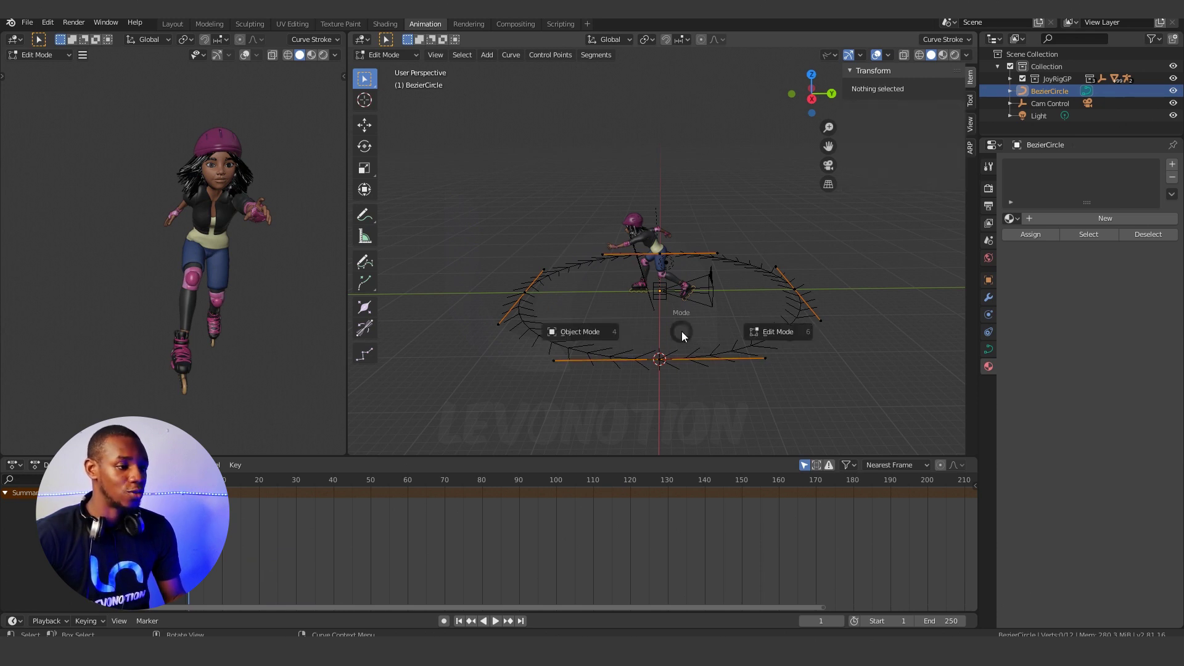
# Back in Object Mode, snap the Cam Control rig to the 3D cursor
pyautogui.click(601, 331)
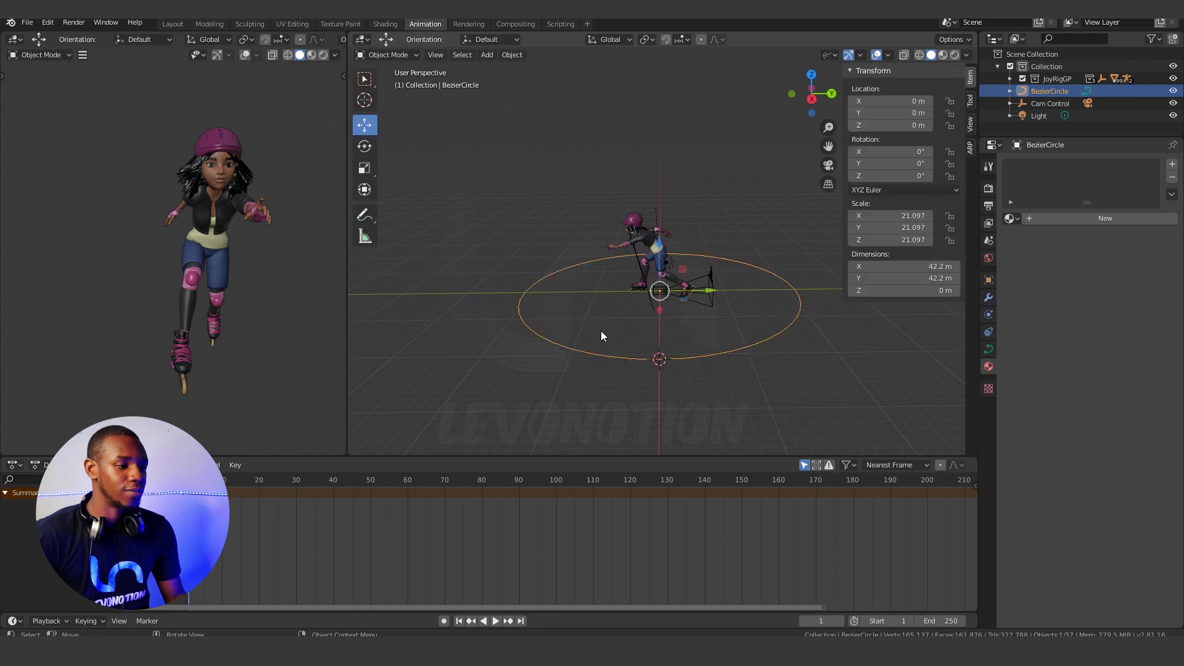
pyautogui.click(668, 314)
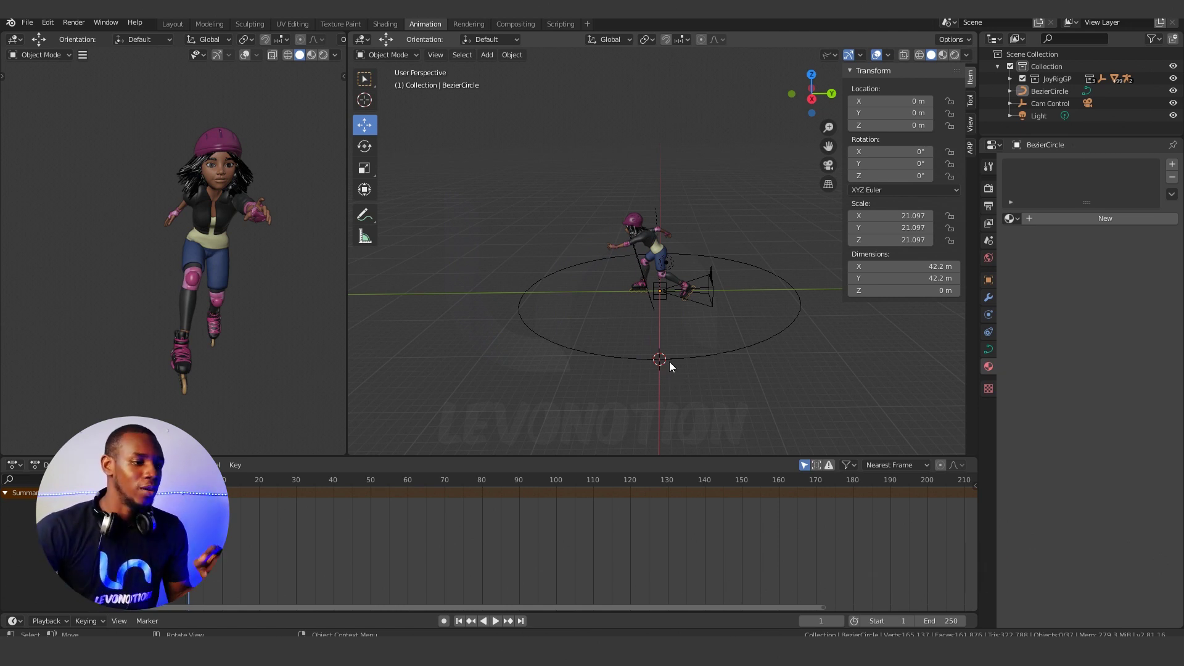
pyautogui.click(666, 298)
pyautogui.click(659, 290)
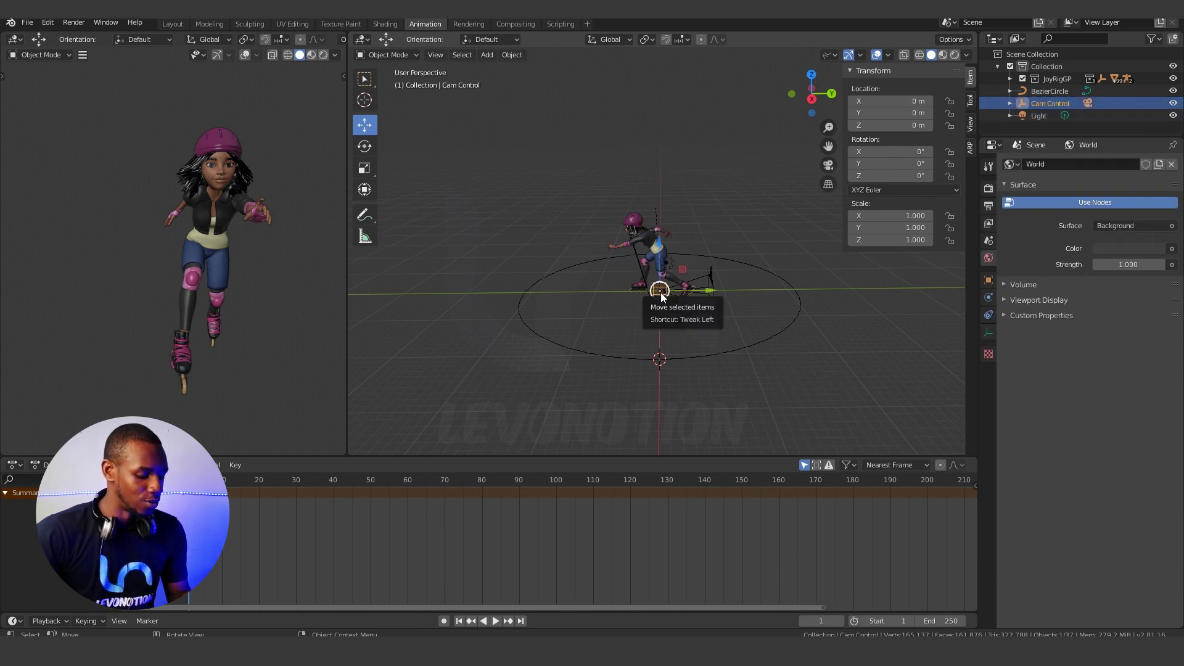
pyautogui.hotkey('shift', 's')
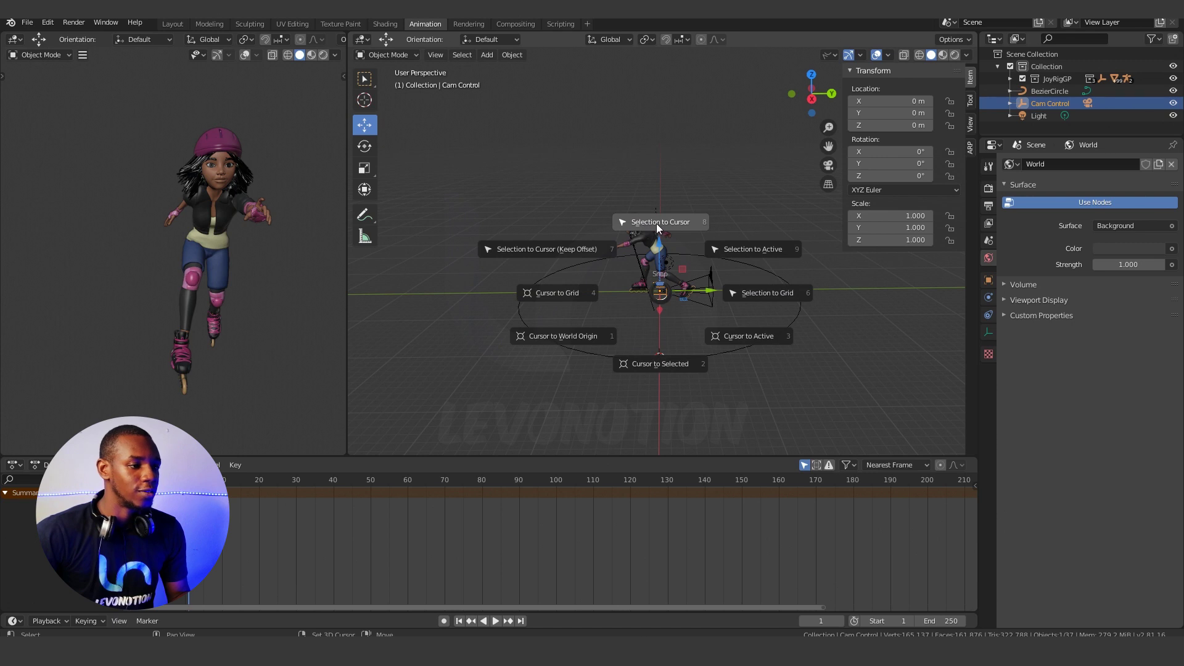
pyautogui.click(661, 222)
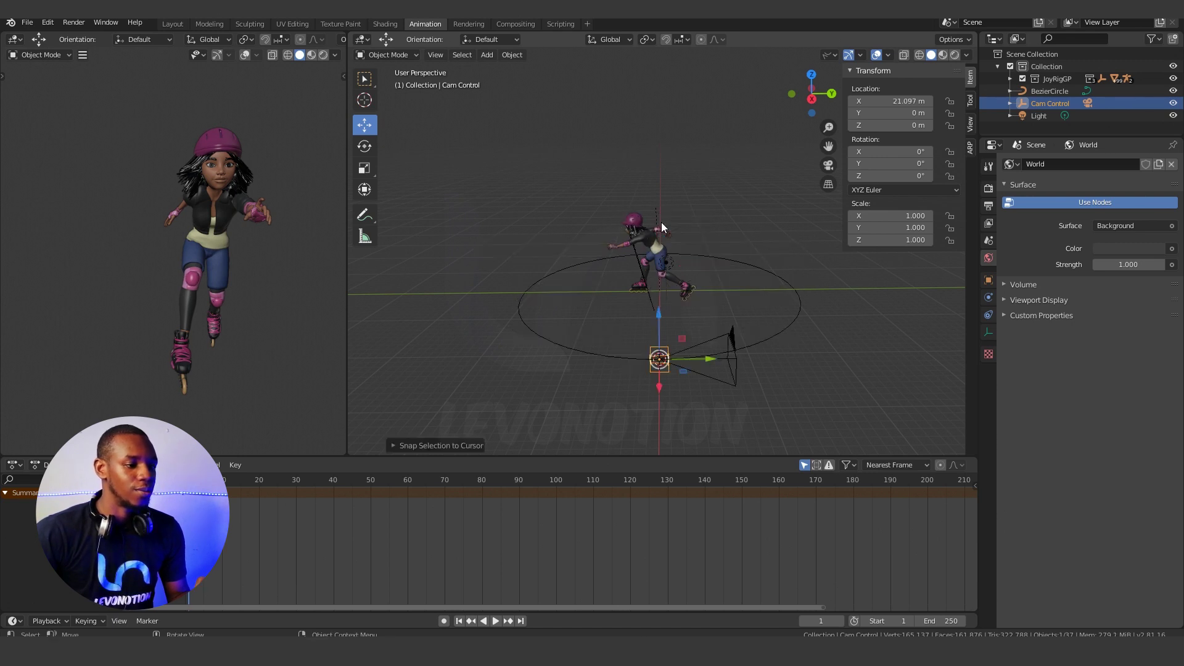
pyautogui.moveTo(769, 425)
pyautogui.mouseDown(button='middle')
pyautogui.moveTo(625, 428)
pyautogui.moveTo(718, 420)
pyautogui.mouseUp(button='middle')
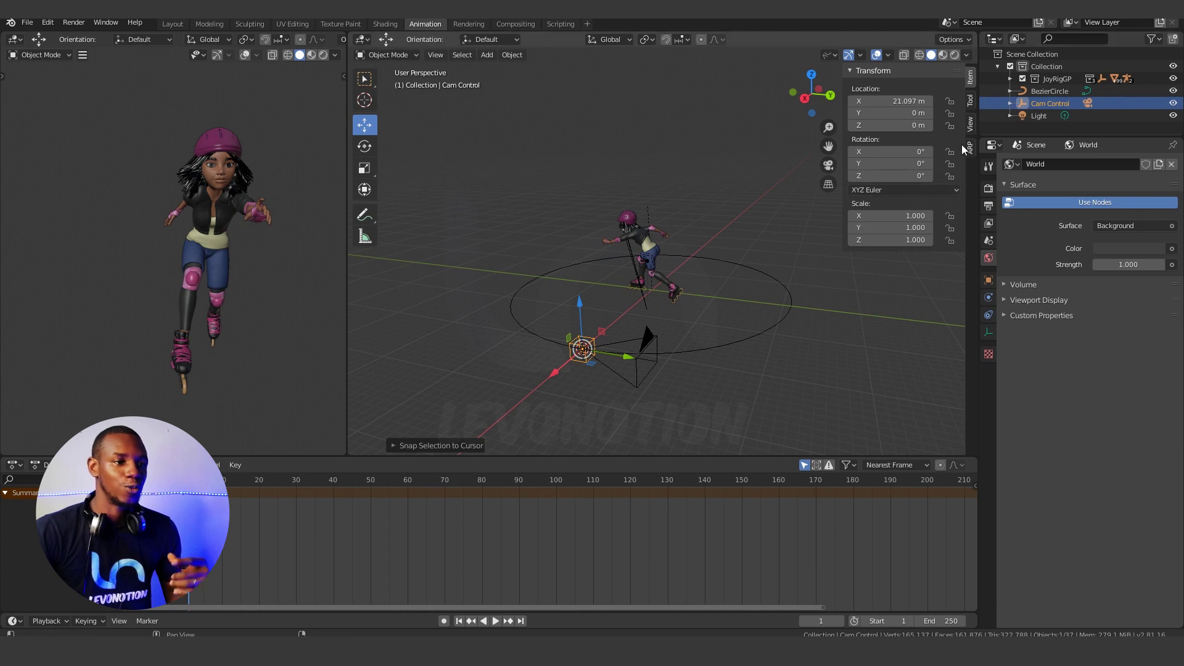
# Set Cam Control's Z rotation to 90°, undoing a stray Y tilt
pyautogui.moveTo(911, 163); pyautogui.dragTo(889, 162)
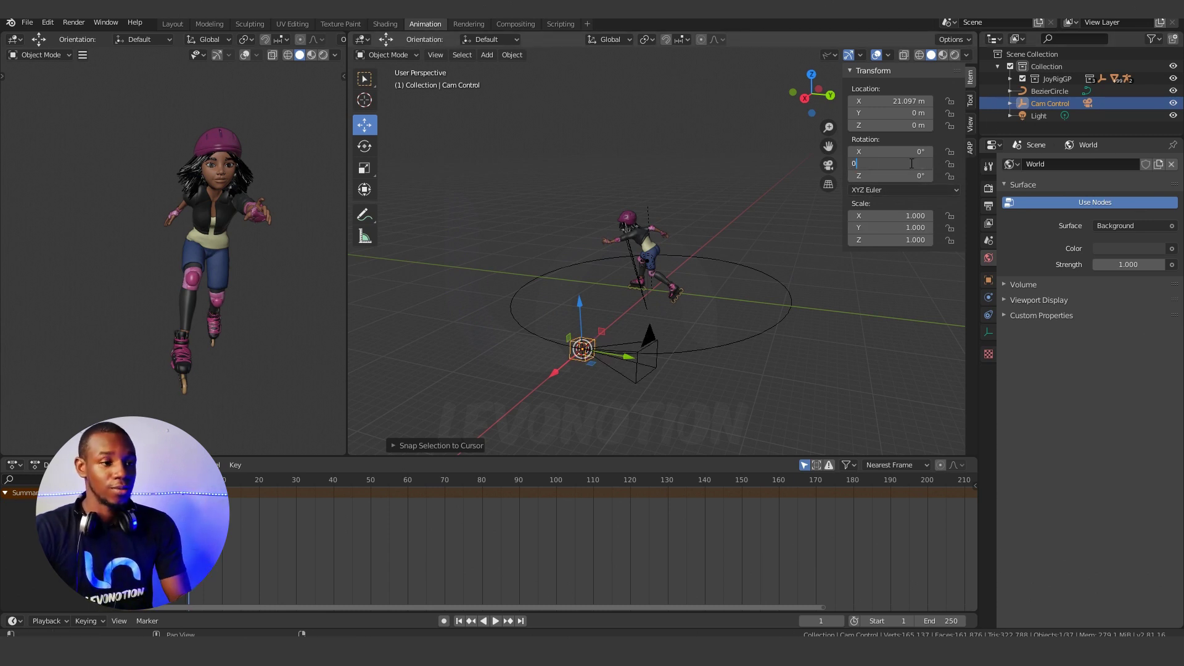
pyautogui.hotkey('ctrl', 'z')
pyautogui.moveTo(889, 175); pyautogui.dragTo(935, 176)
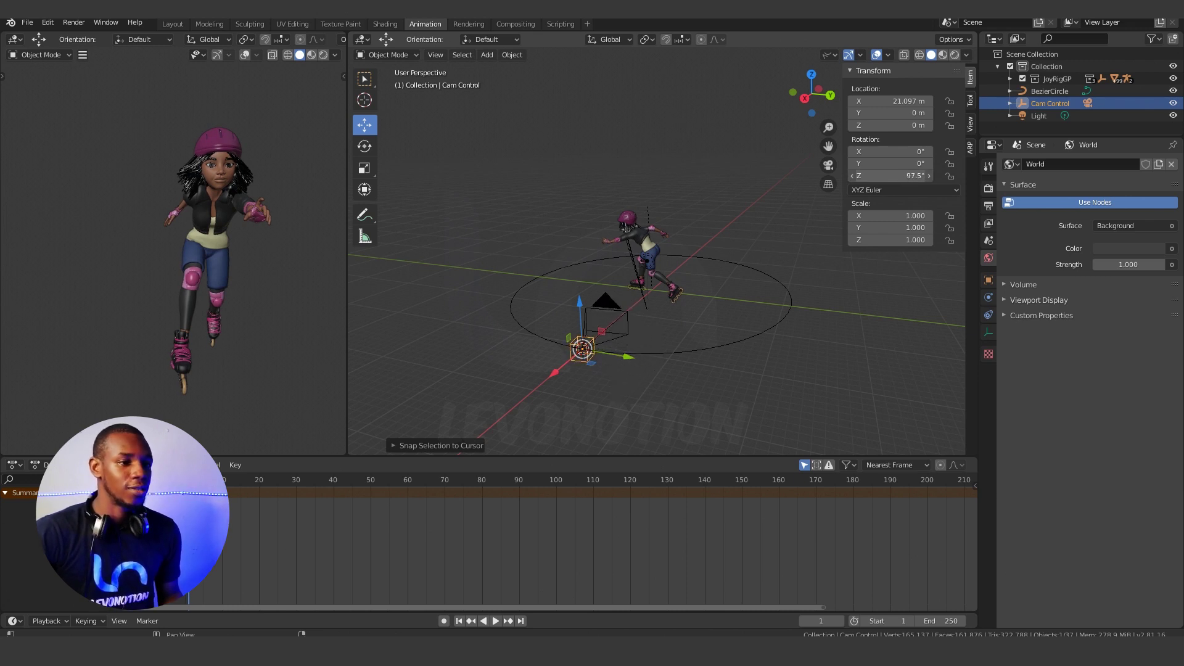
pyautogui.moveTo(911, 175); pyautogui.dragTo(911, 177)
pyautogui.click(911, 176)
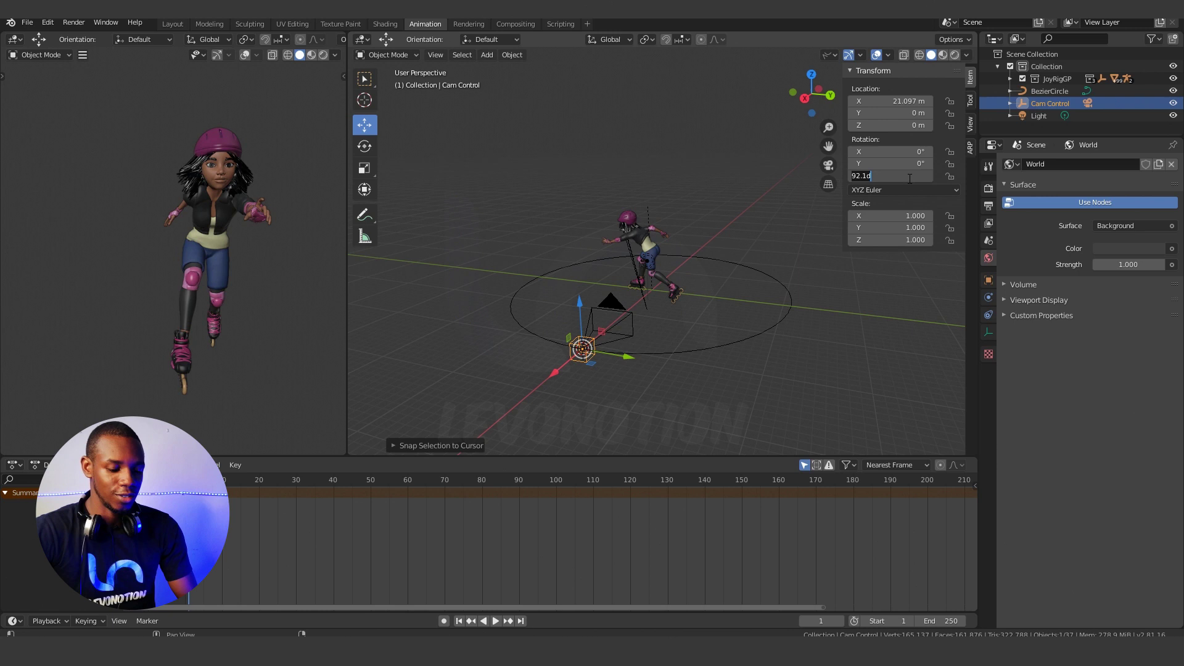
pyautogui.press('Return')
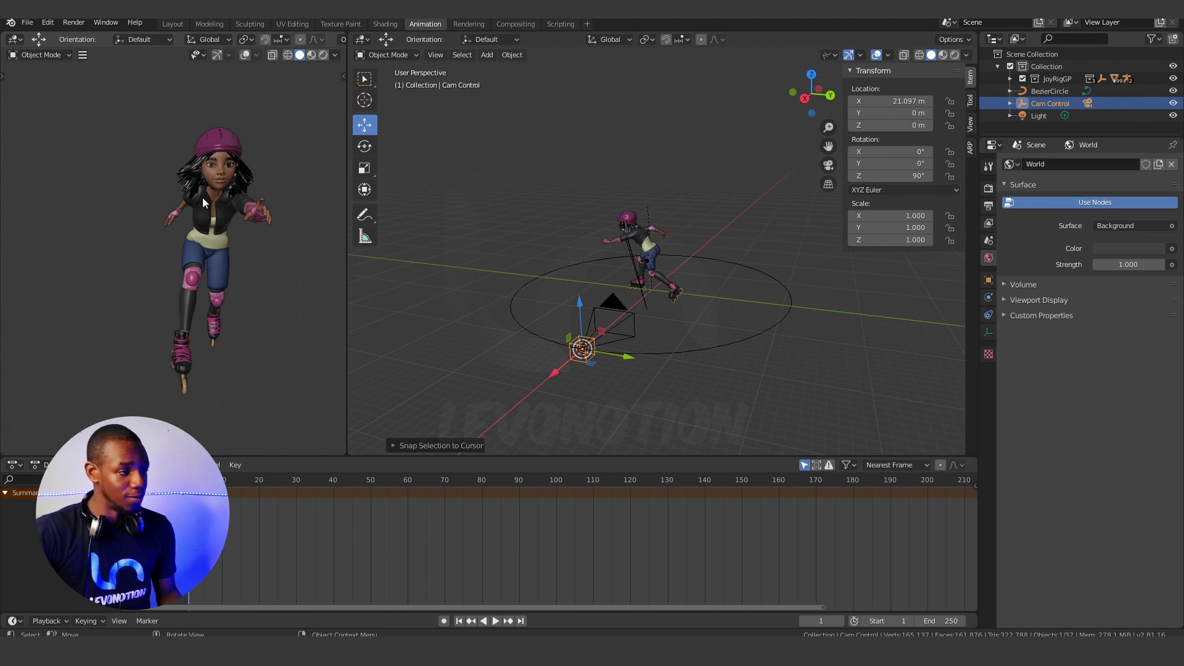
# Look through the active camera in the left viewport with Numpad 0
pyautogui.press('0')
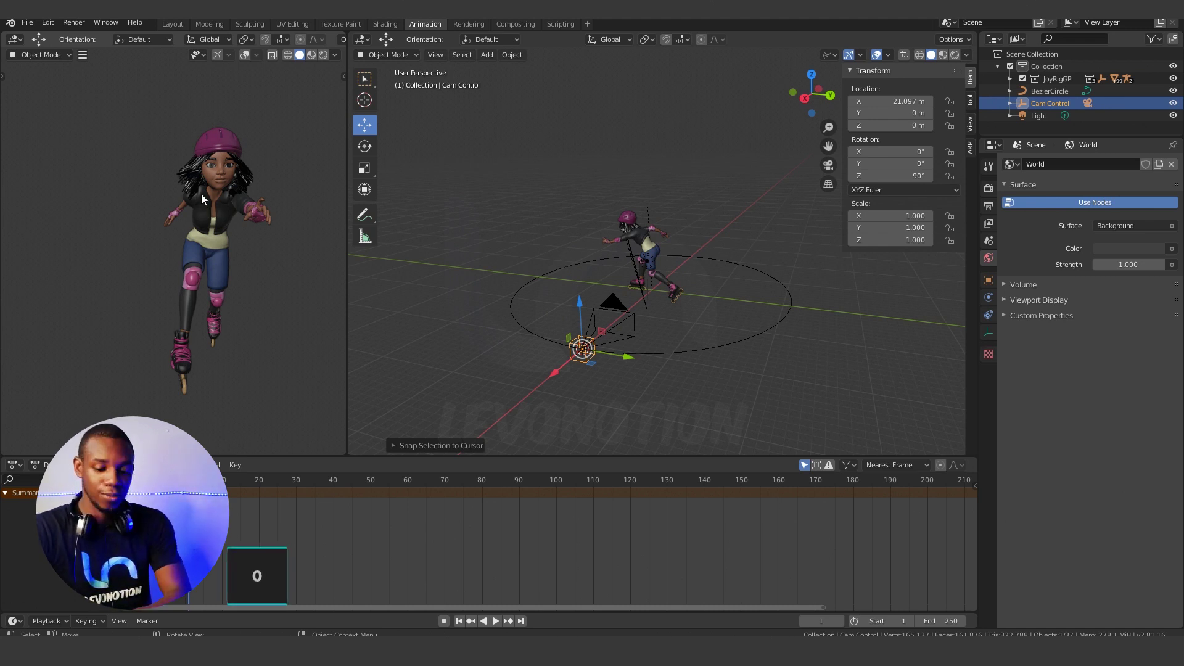
pyautogui.press('0')
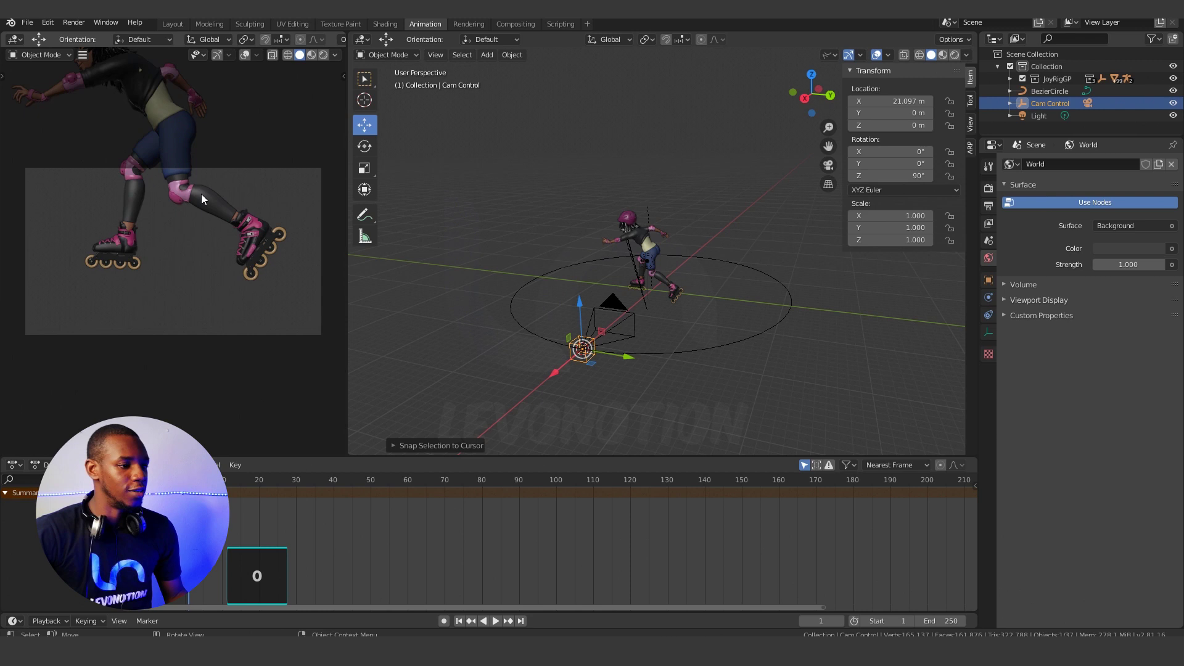
pyautogui.moveTo(677, 340); pyautogui.dragTo(725, 341, button='middle')
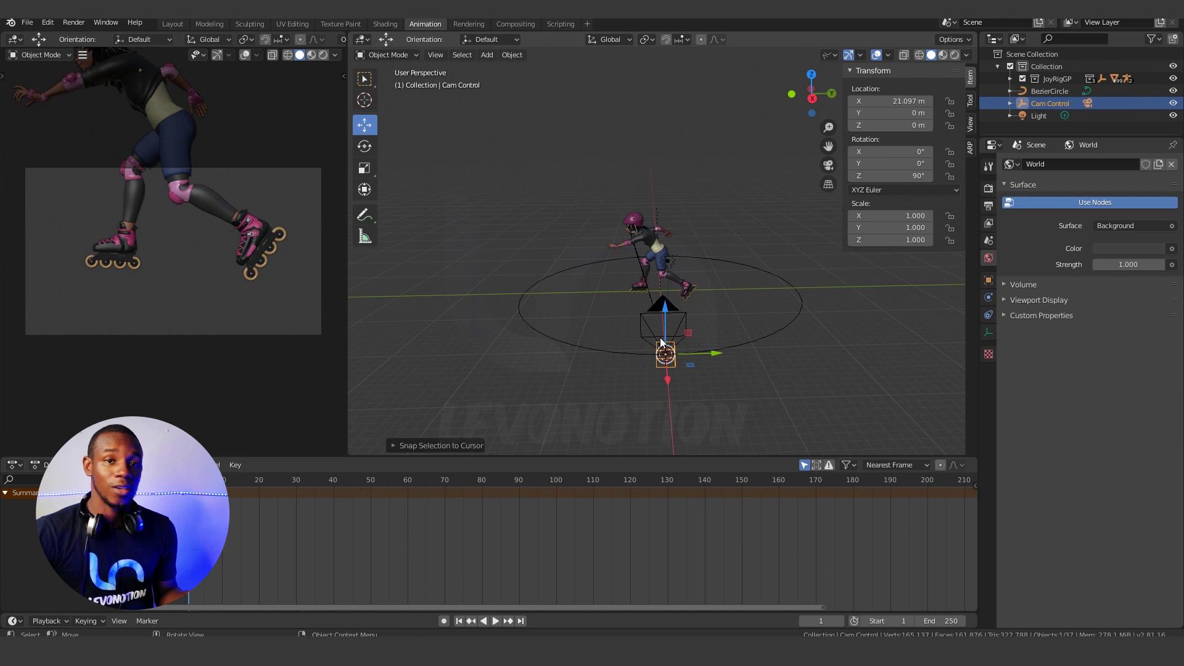
# Parent the Cam Control rig to BezierCircle with Follow Path
pyautogui.click(529, 327)
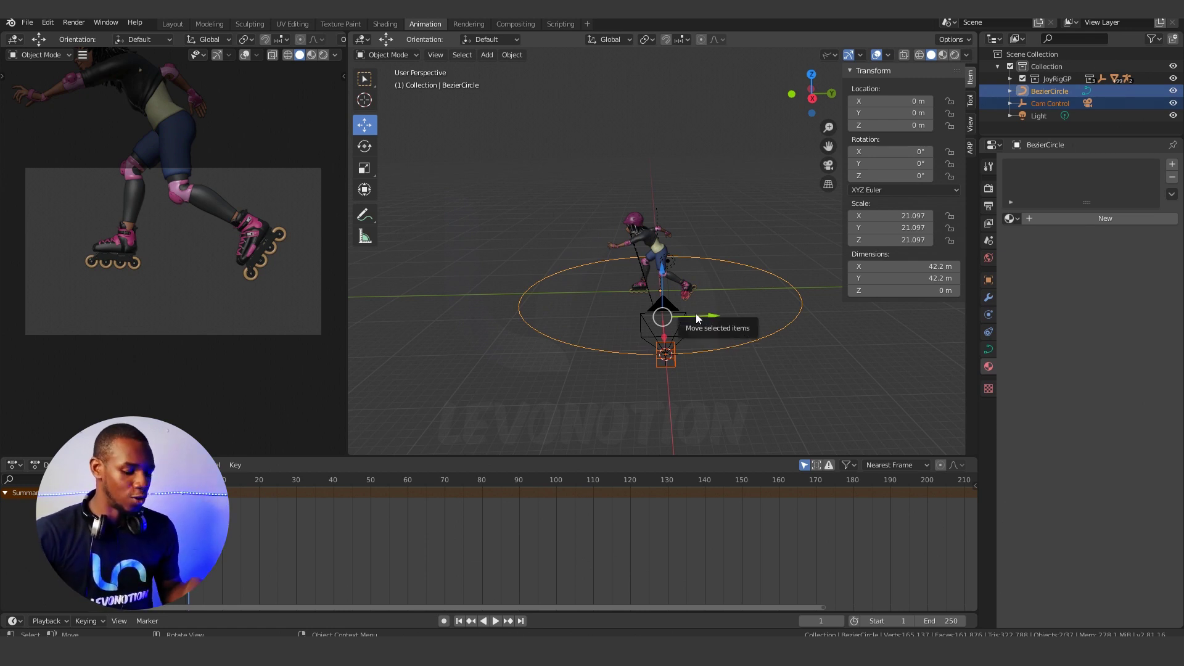
pyautogui.hotkey('ctrl', 'p')
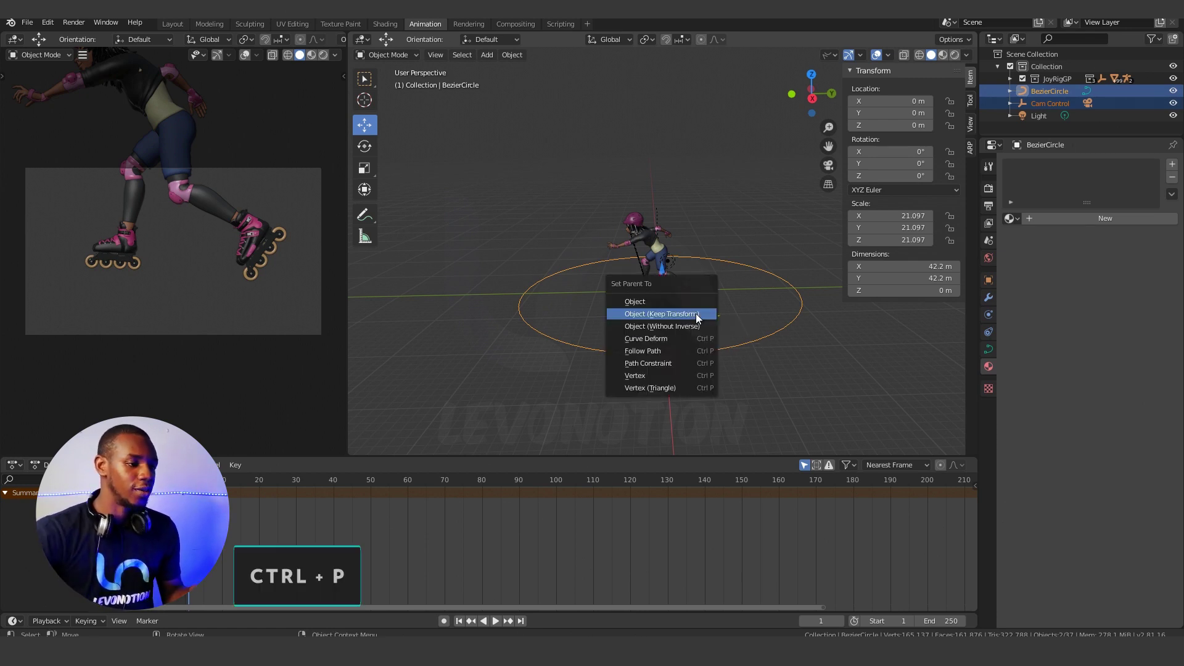
pyautogui.click(652, 350)
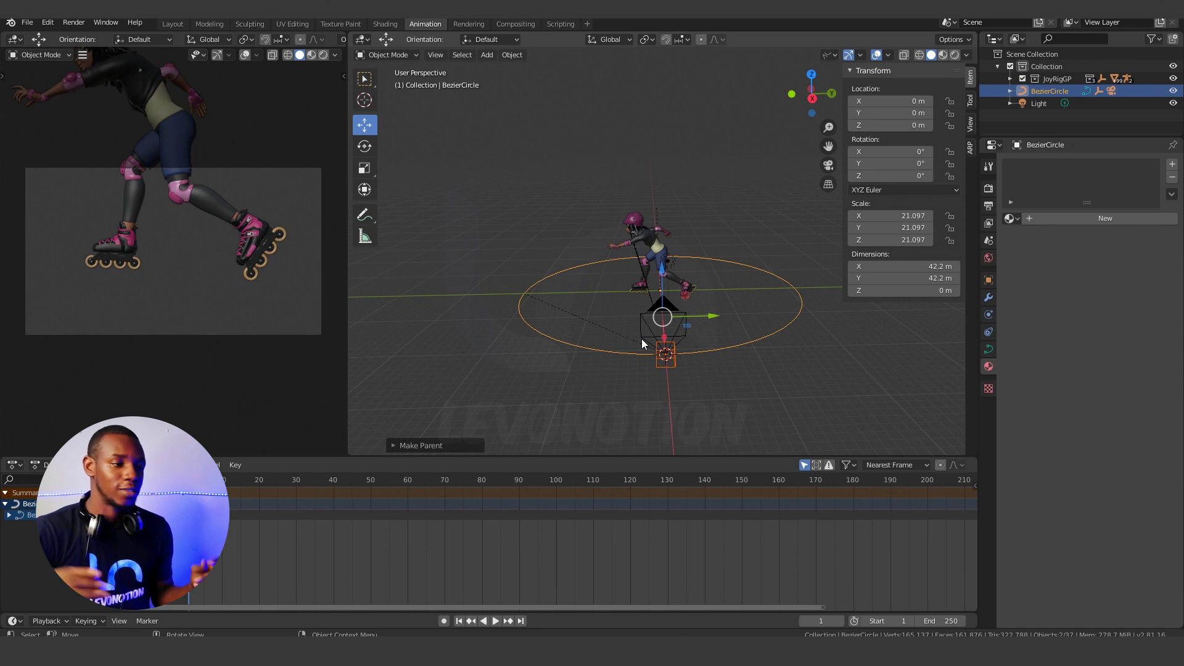
pyautogui.press('space')
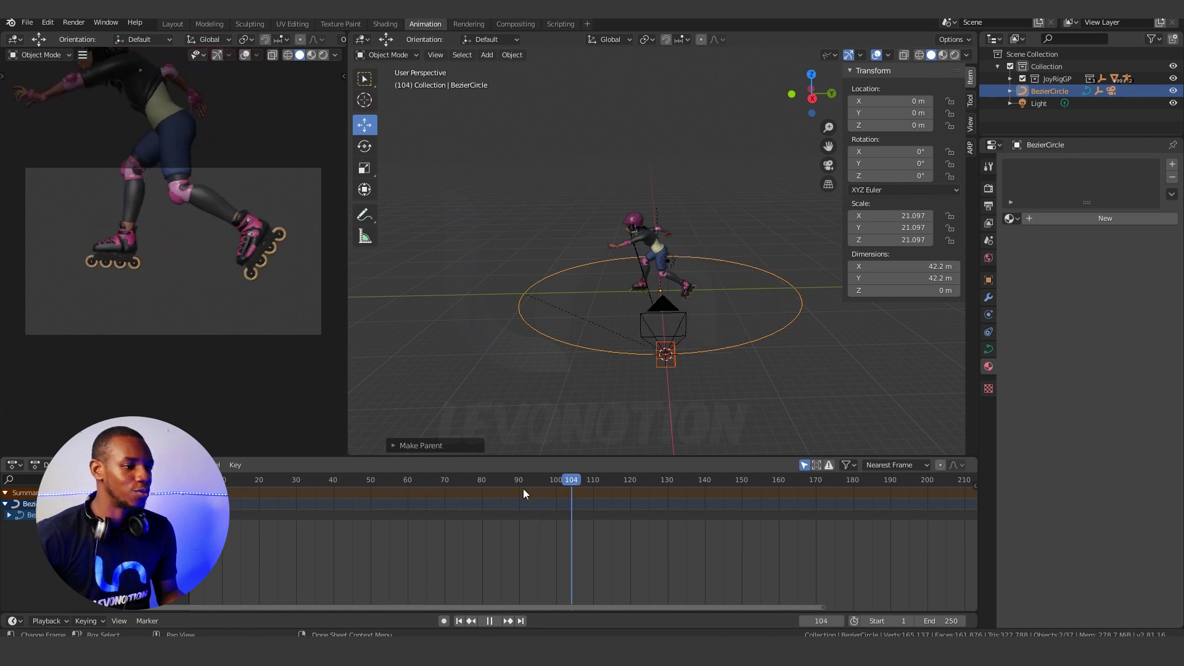
pyautogui.moveTo(523, 489); pyautogui.dragTo(245, 523)
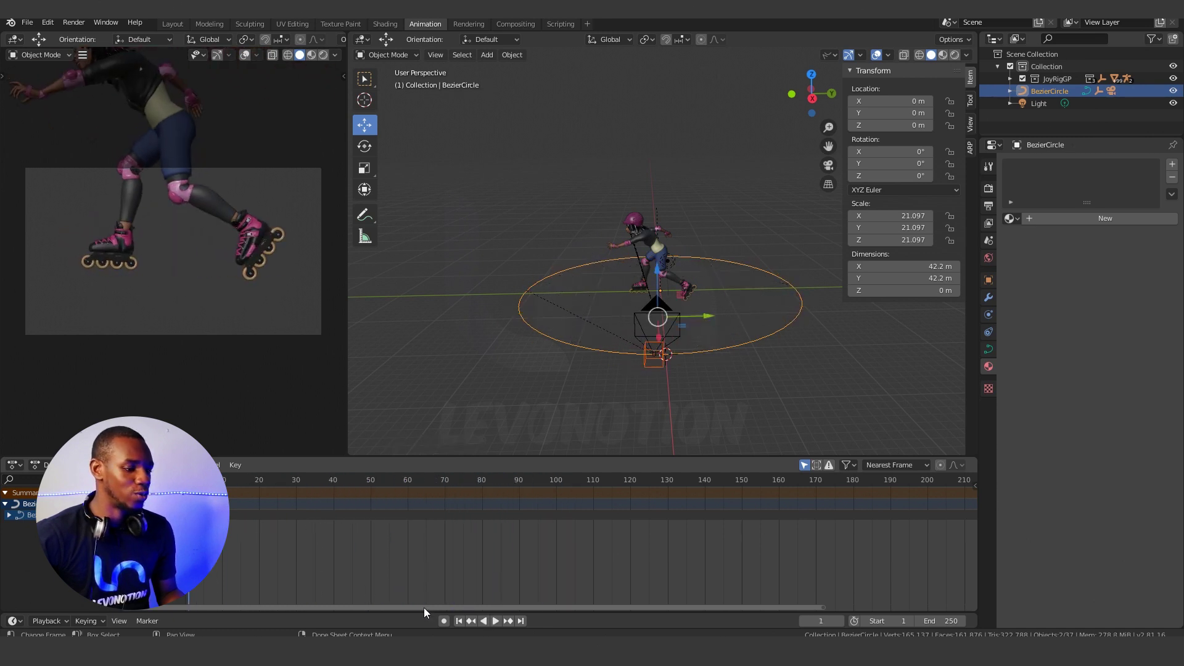
pyautogui.click(461, 621)
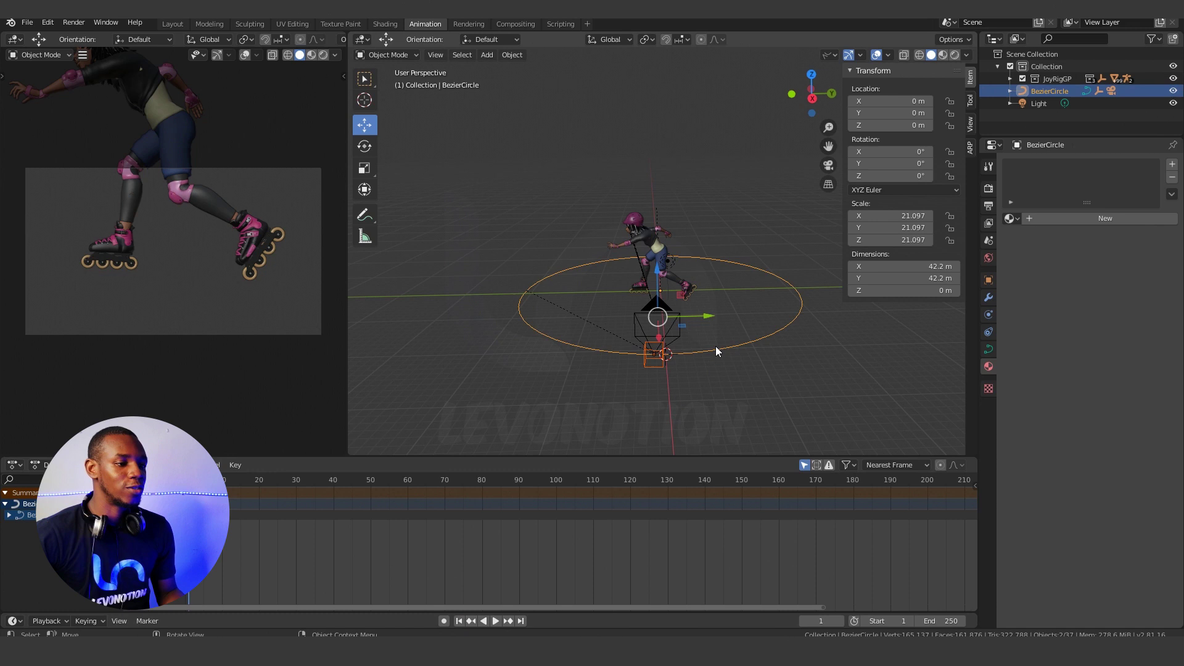
# Reselect the Bezier circle, enlarge it, and raise it 5.3 m along Z
pyautogui.hotkey('alt', 'a')
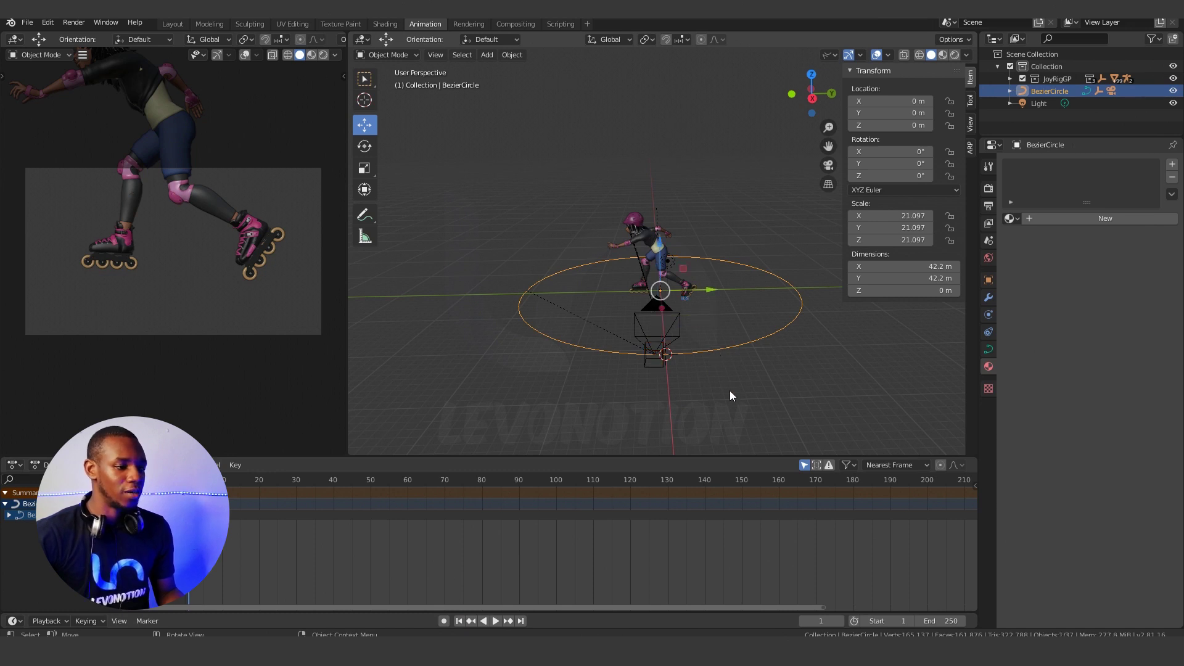
pyautogui.click(729, 349)
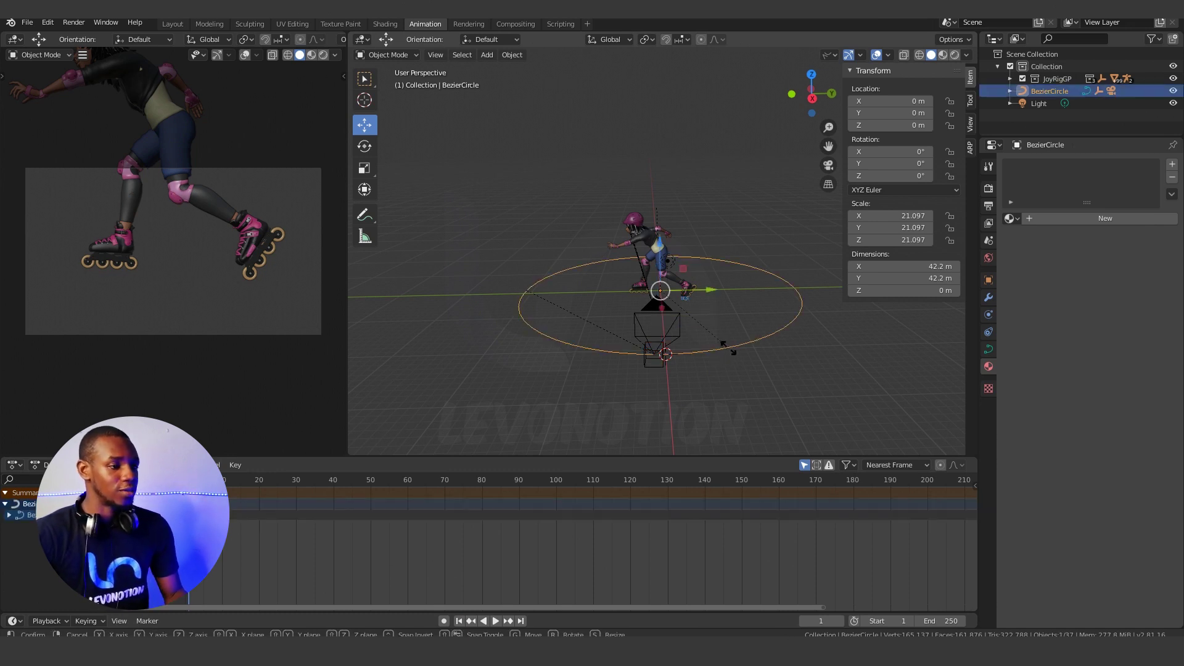
pyautogui.press('s')
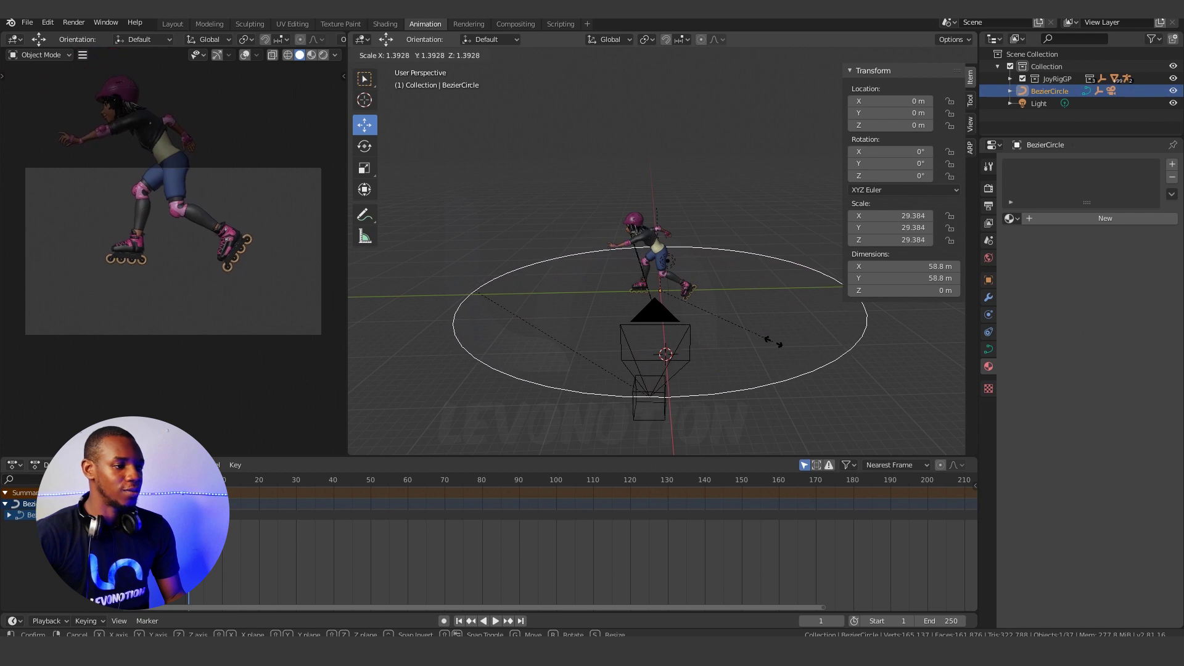
pyautogui.click(771, 338)
pyautogui.press('g')
pyautogui.press('z')
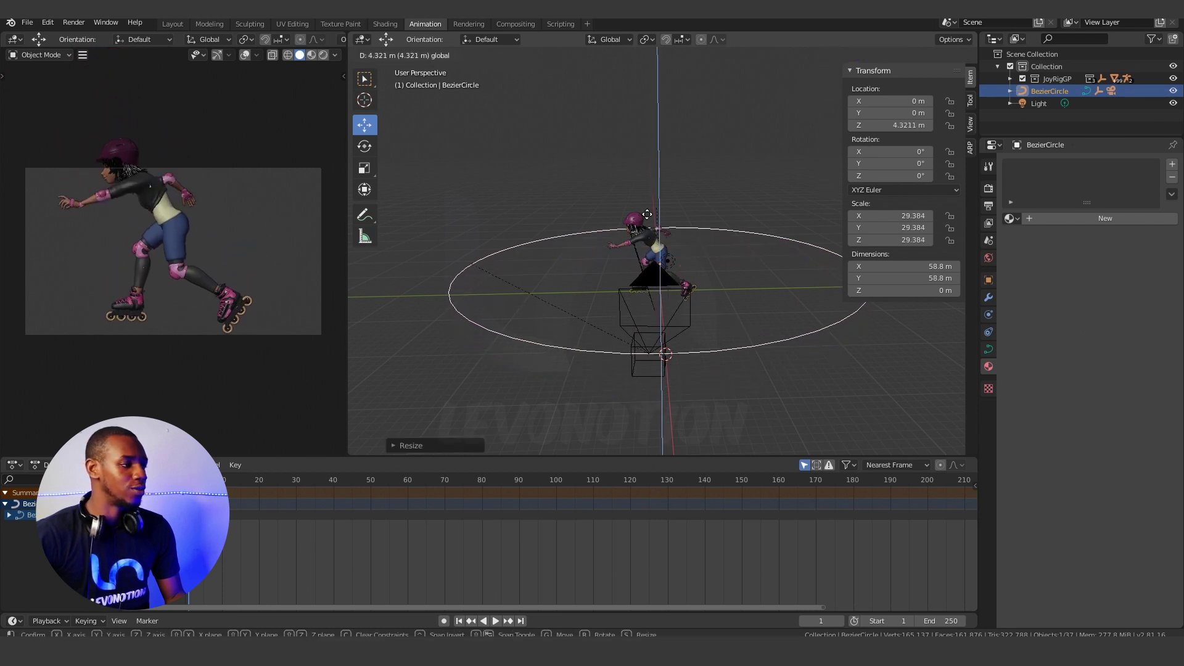
pyautogui.click(689, 294)
# Scale the circle further to 38.461 and play the animation to check the orbit
pyautogui.press('s')
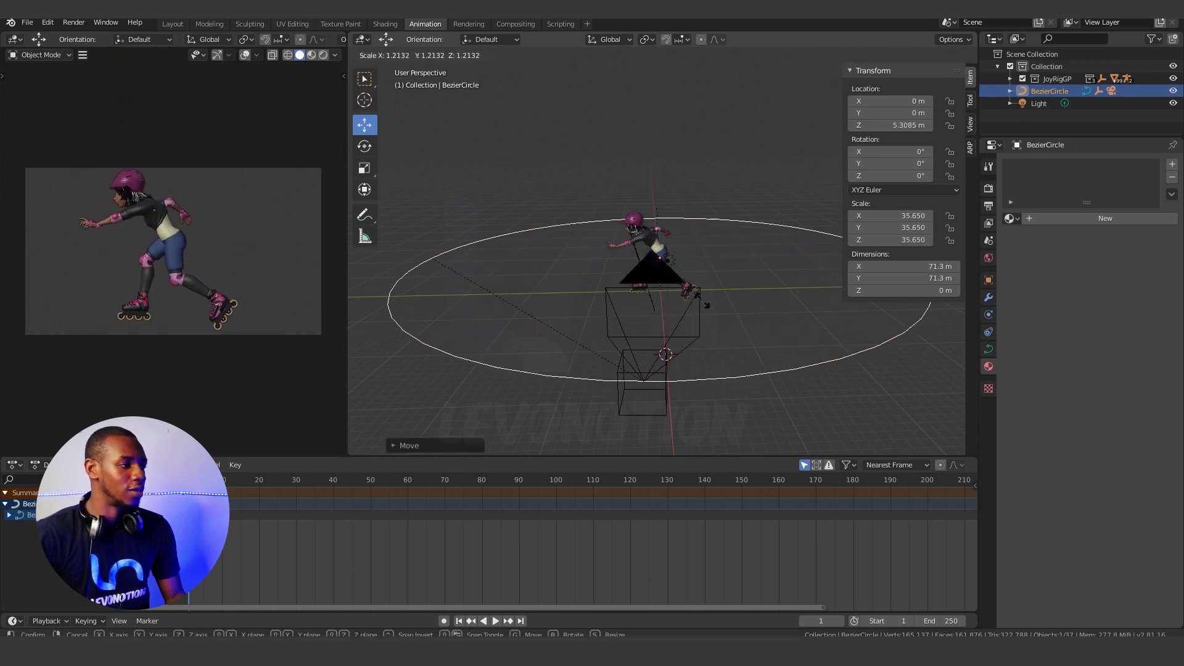
pyautogui.click(705, 298)
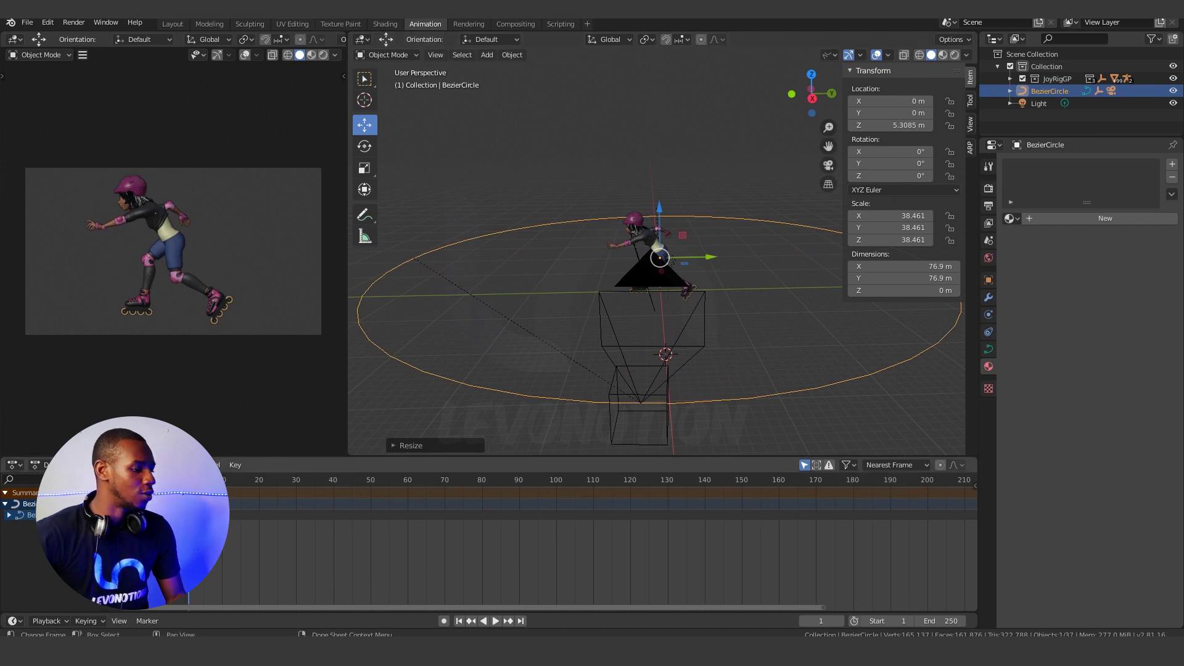
pyautogui.press('space')
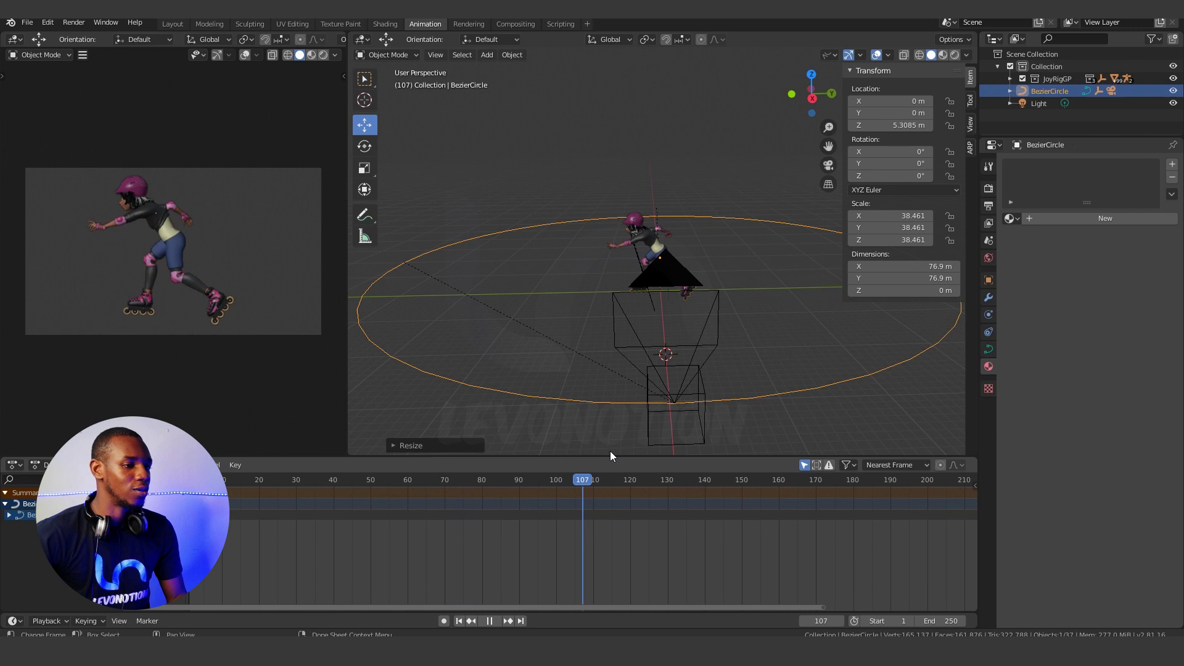
pyautogui.click(229, 497)
pyautogui.press('space')
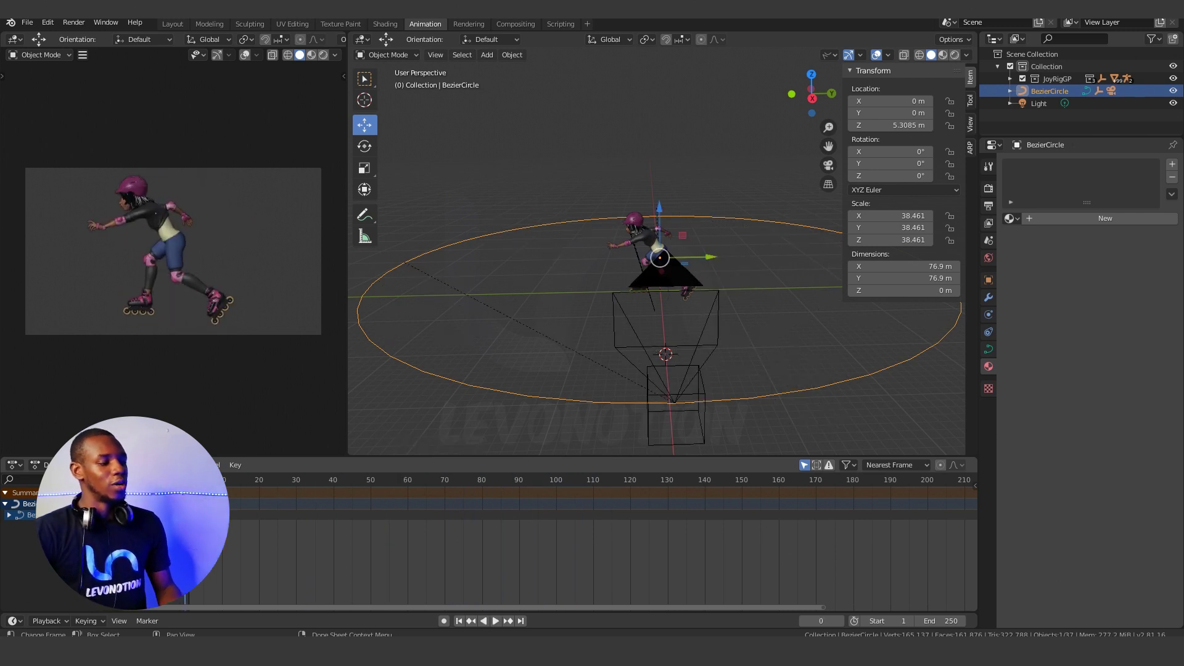
pyautogui.click(204, 497)
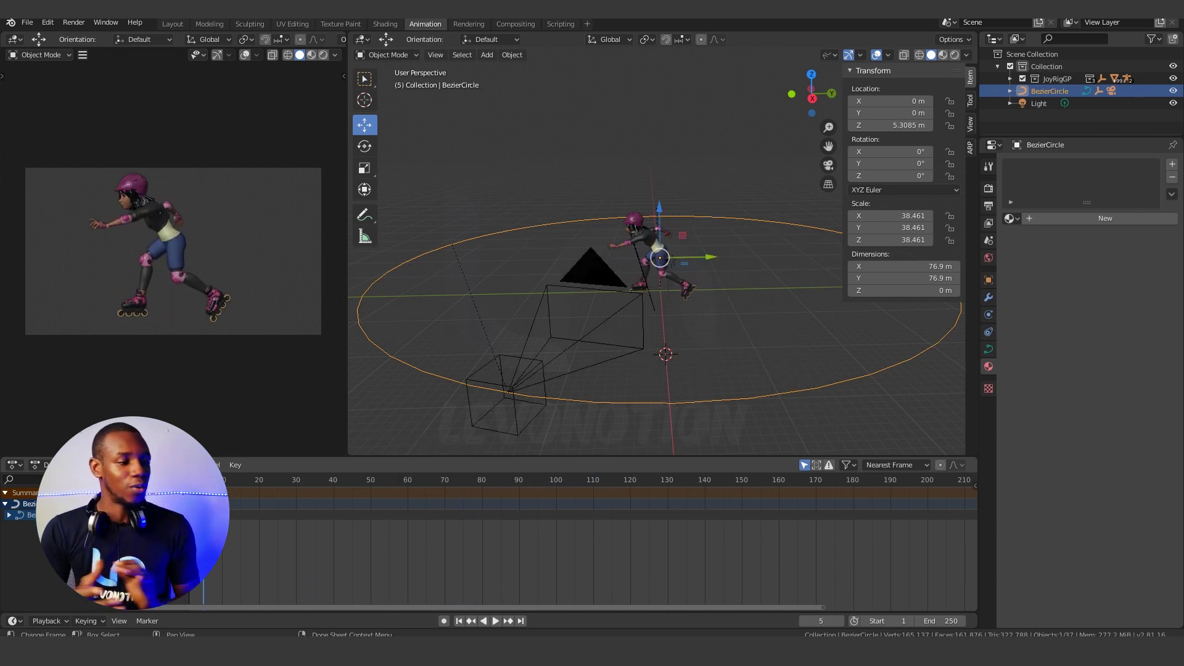